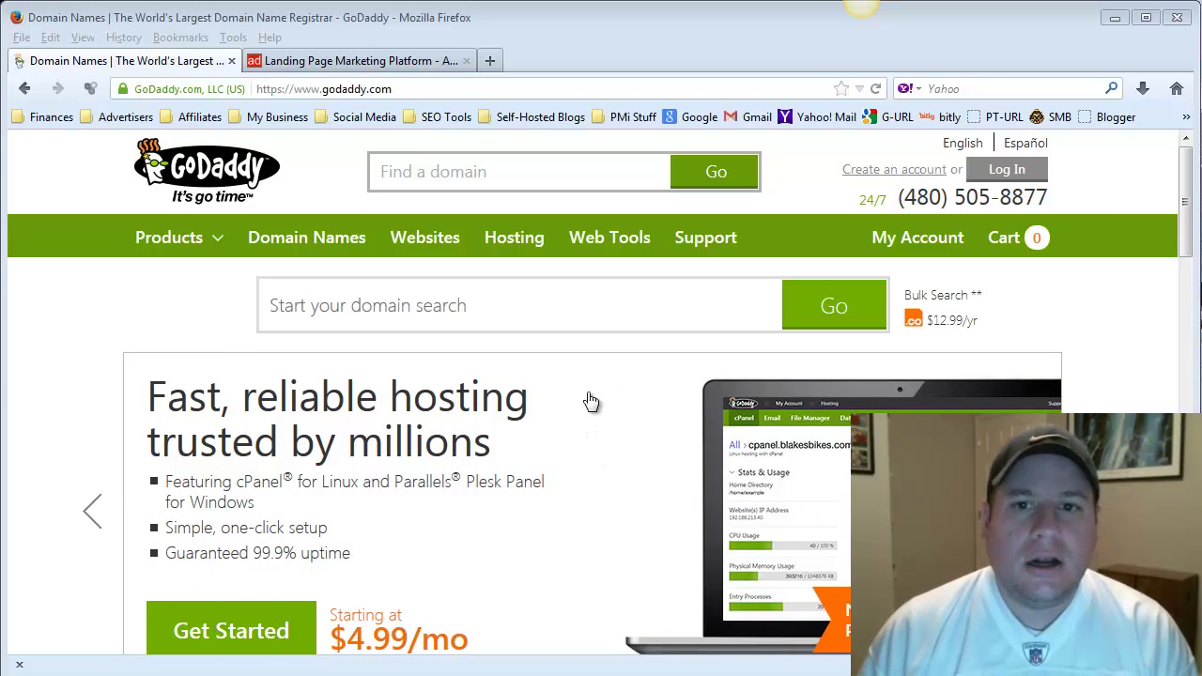
- Log in to GoDaddy with the saved username and the account password
click(998, 170)
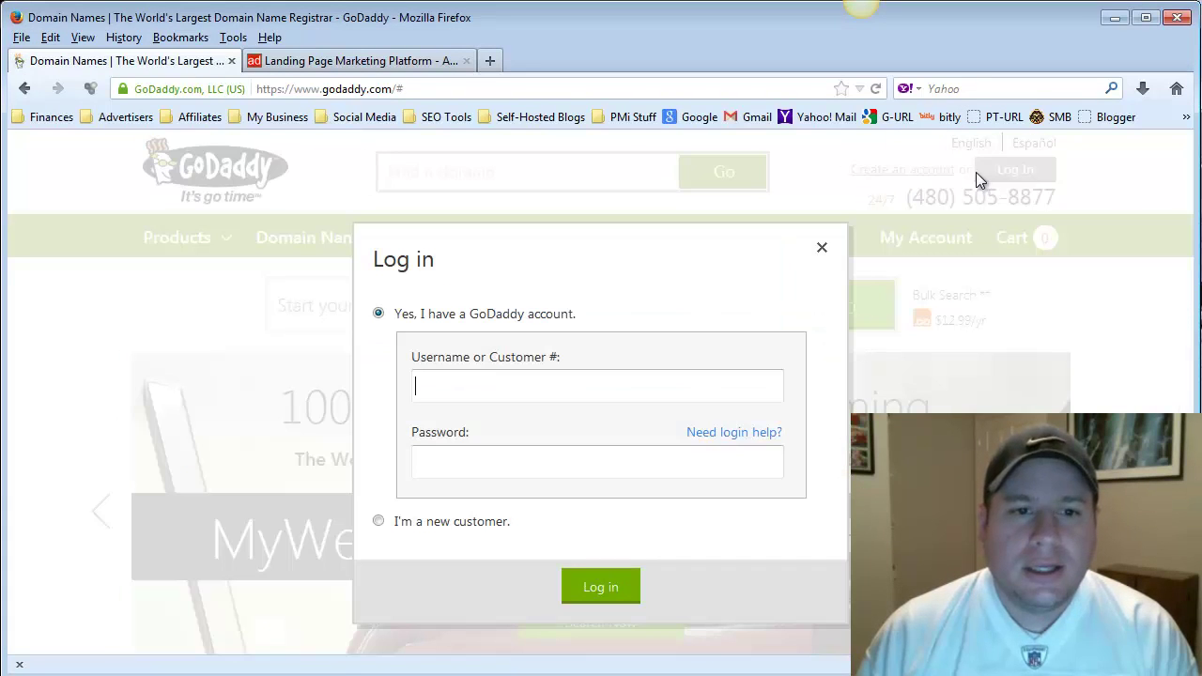
text(scoreev)
key(Tab)
text(••)
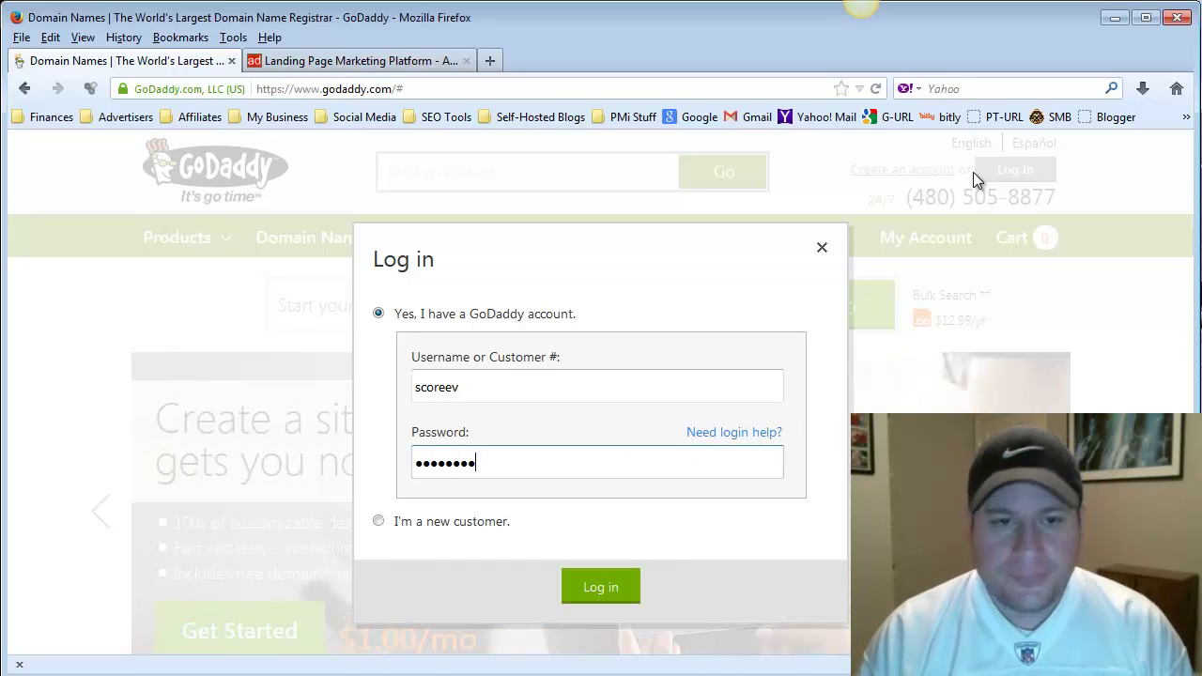
key(Return)
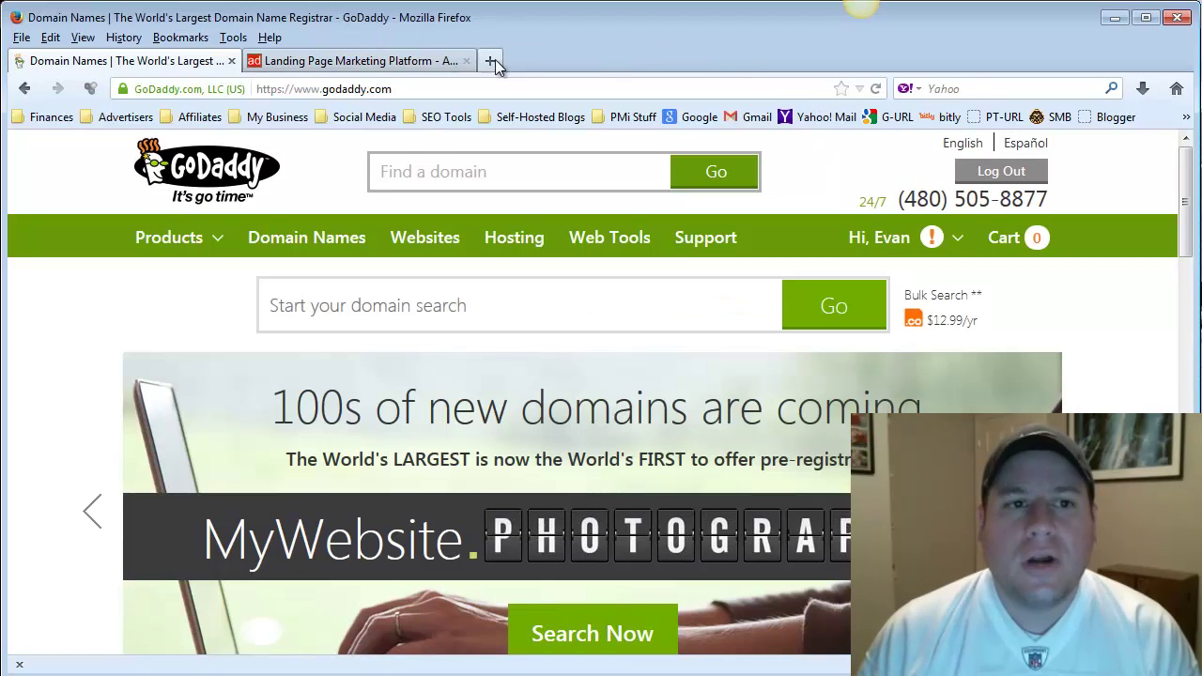
- Go to the Ad2Action site and bring up its Client Login page
click(383, 62)
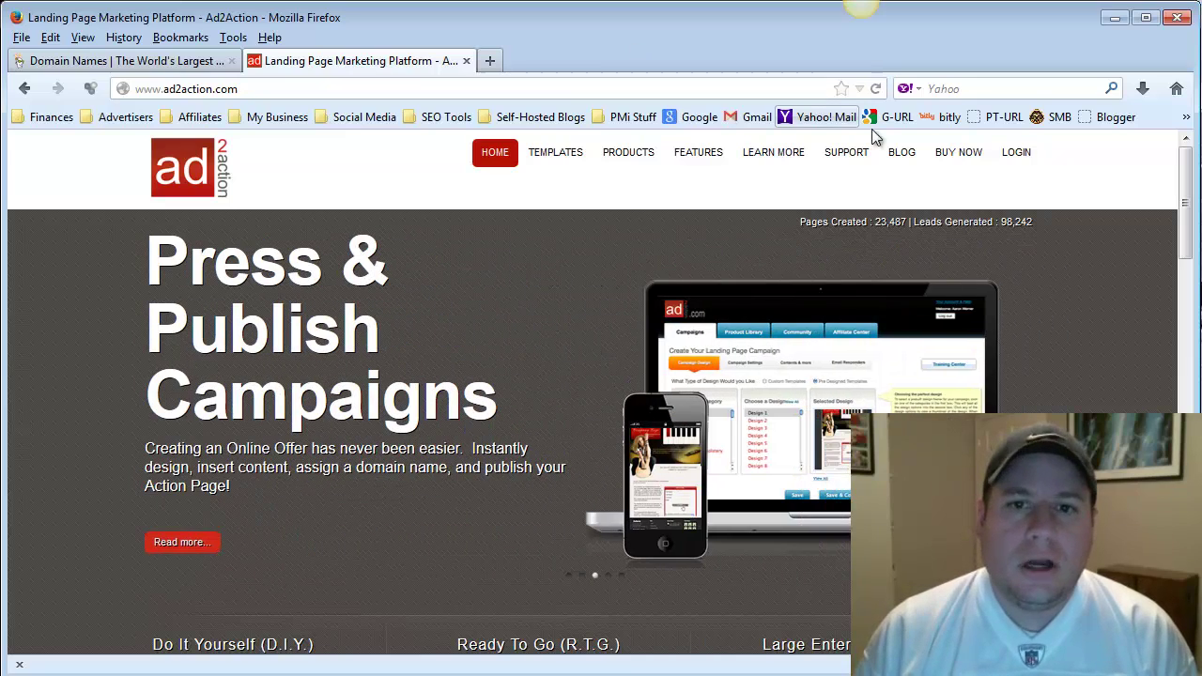
click(1005, 161)
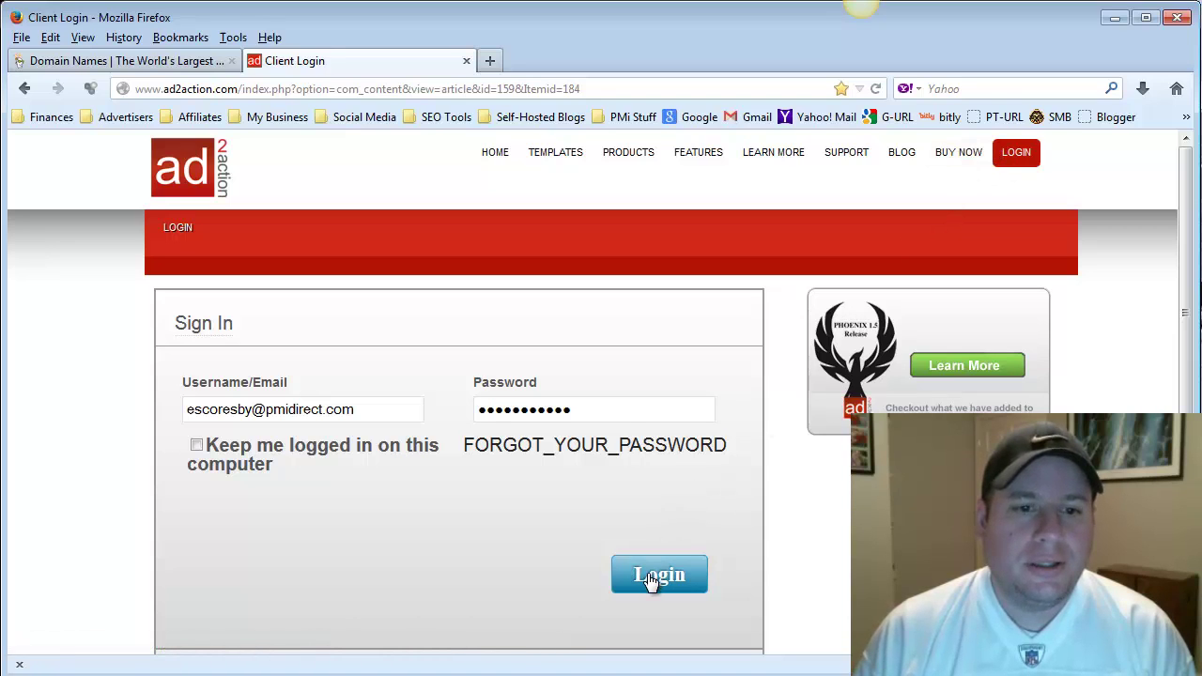
- Log in to Ad2Action and scroll the My Campaigns list down to Campaign 12
click(650, 579)
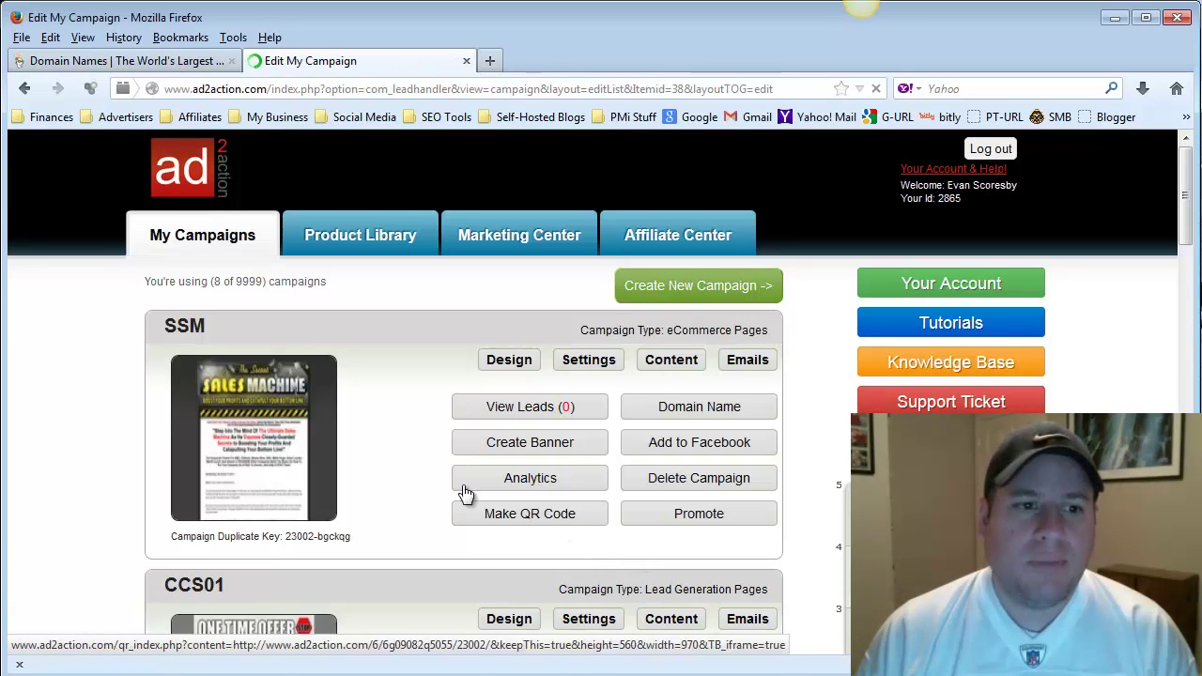
scroll(503, 415, down, 5)
scroll(502, 415, up, 5)
scroll(503, 416, down, 3)
scroll(502, 416, up, 3)
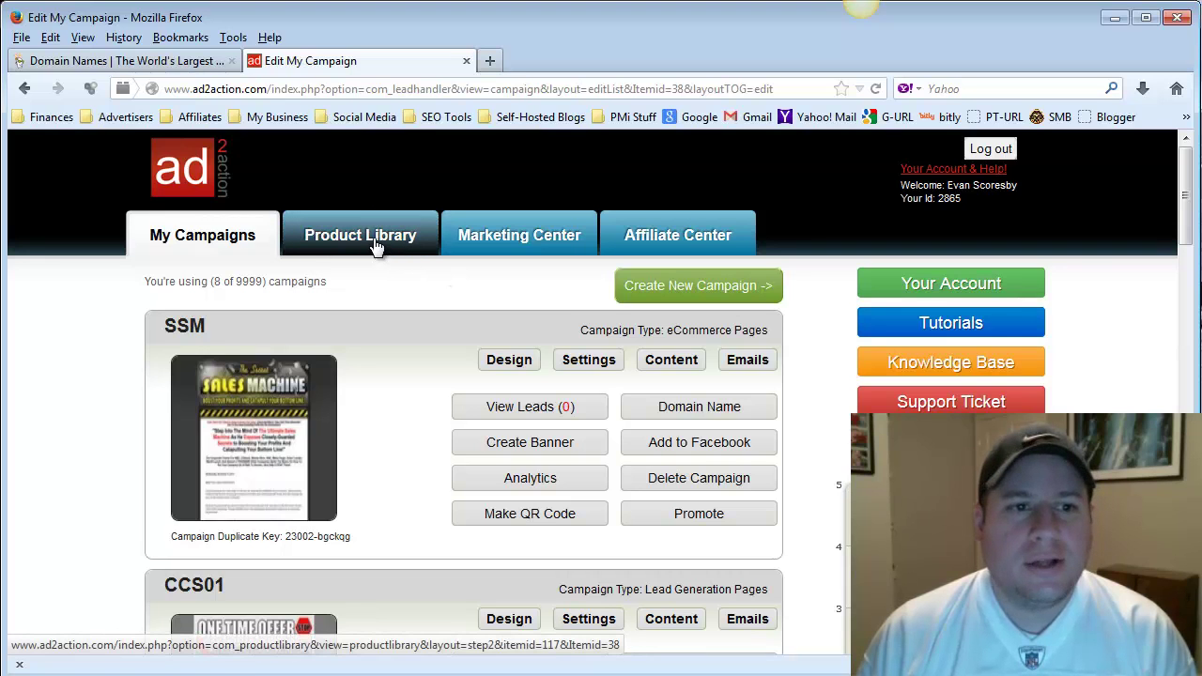
scroll(551, 430, down, 15)
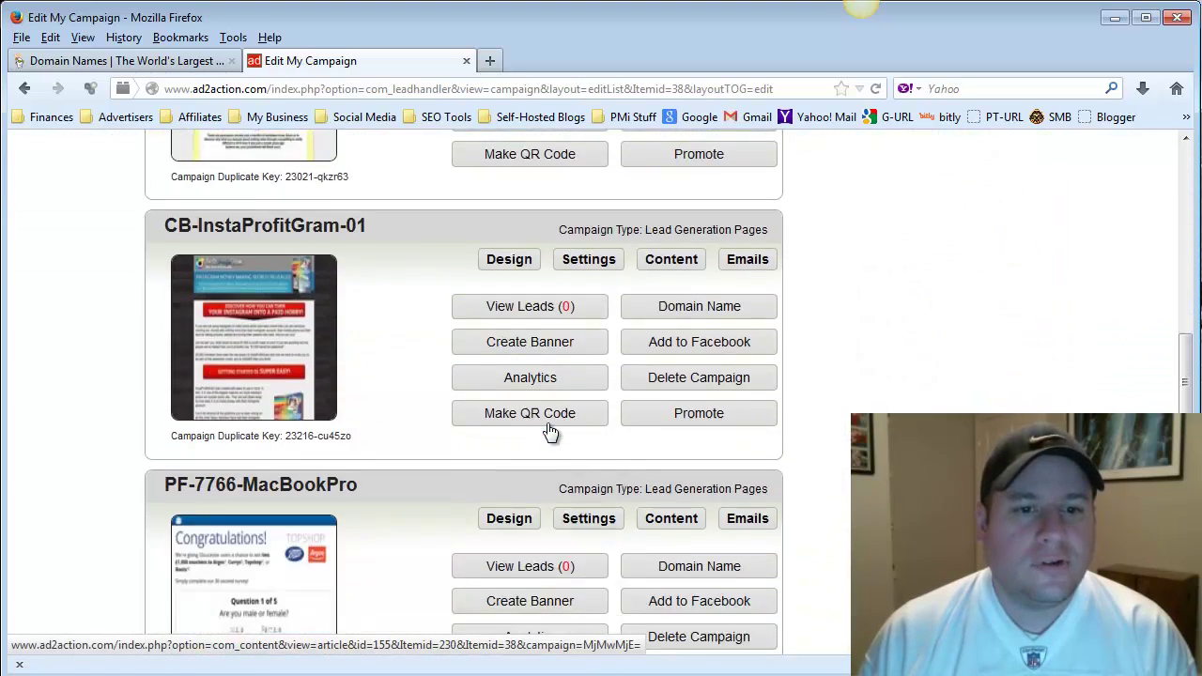
scroll(551, 430, down, 10)
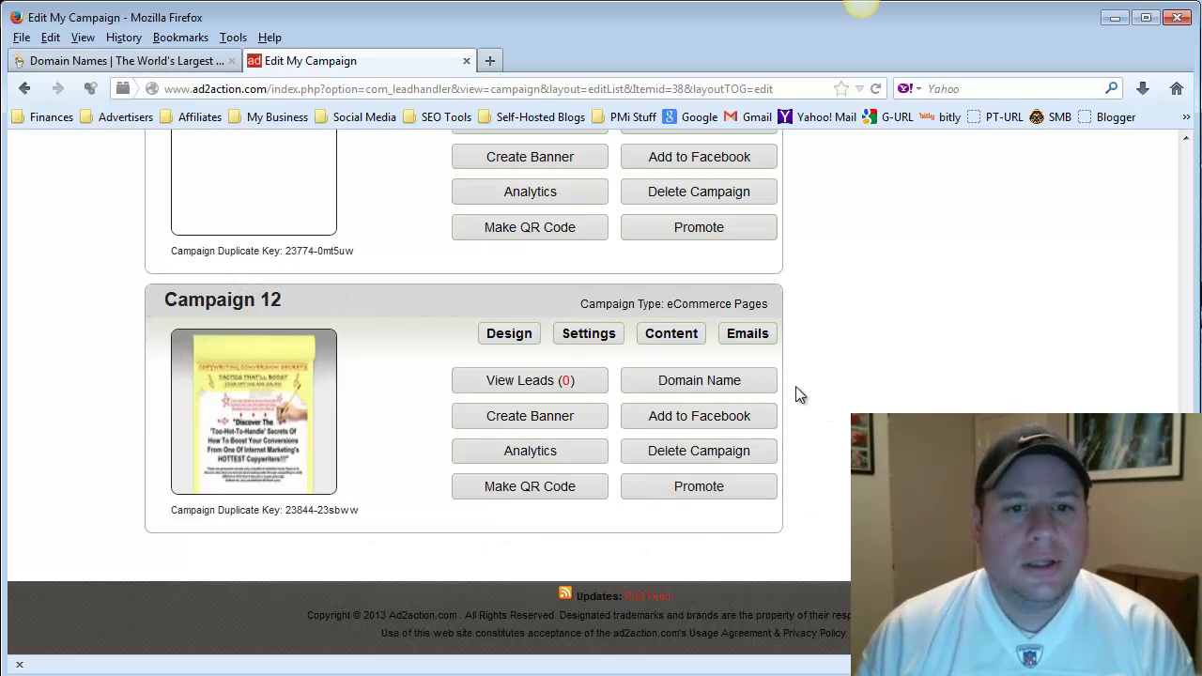
- Open Campaign 12's Domain Name page and scroll to Use Your Existing Domain Name
click(701, 385)
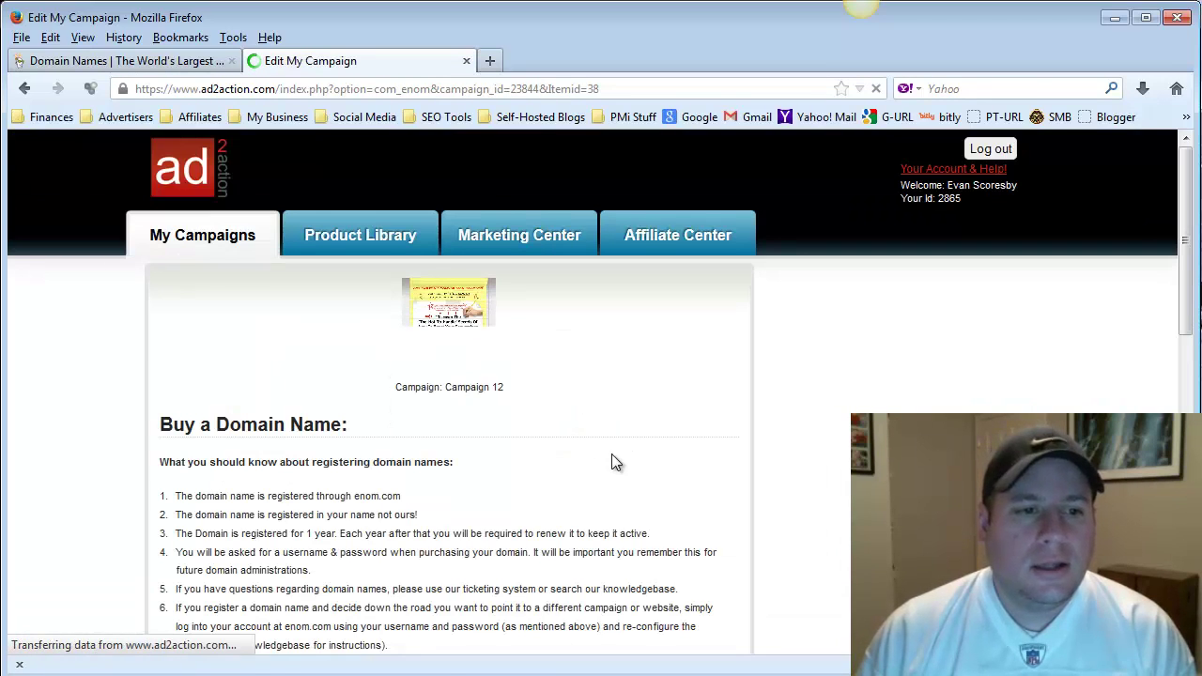
scroll(662, 461, down, 4)
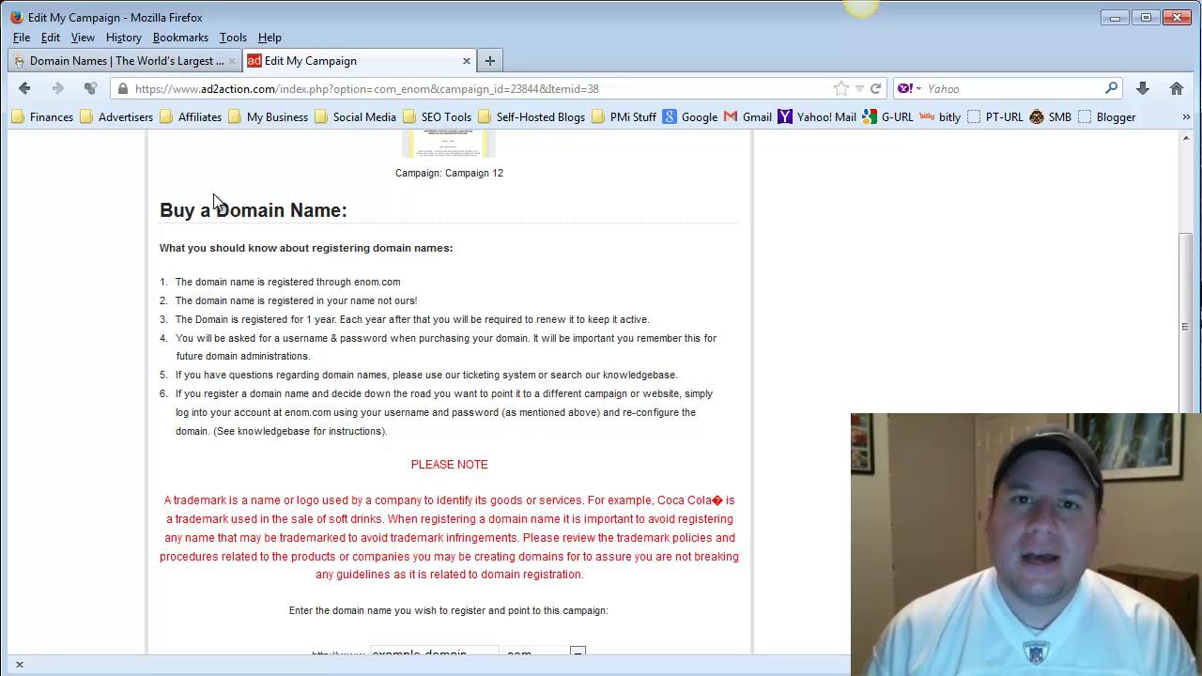
scroll(336, 267, down, 2)
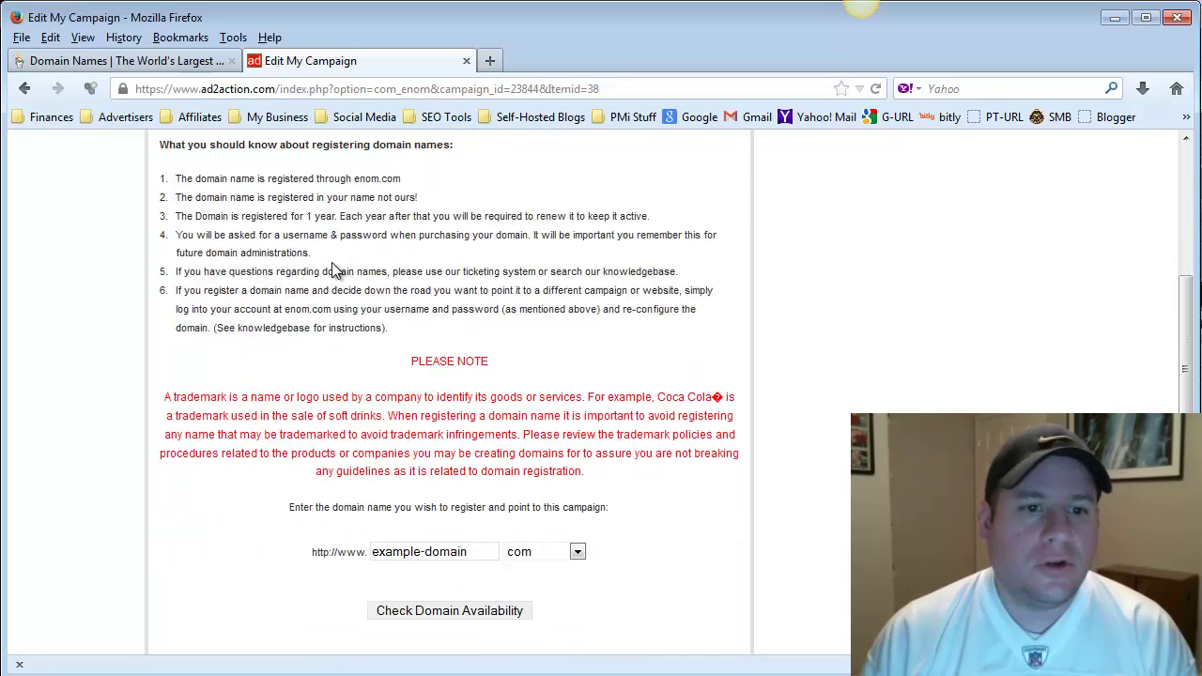
scroll(336, 268, down, 5)
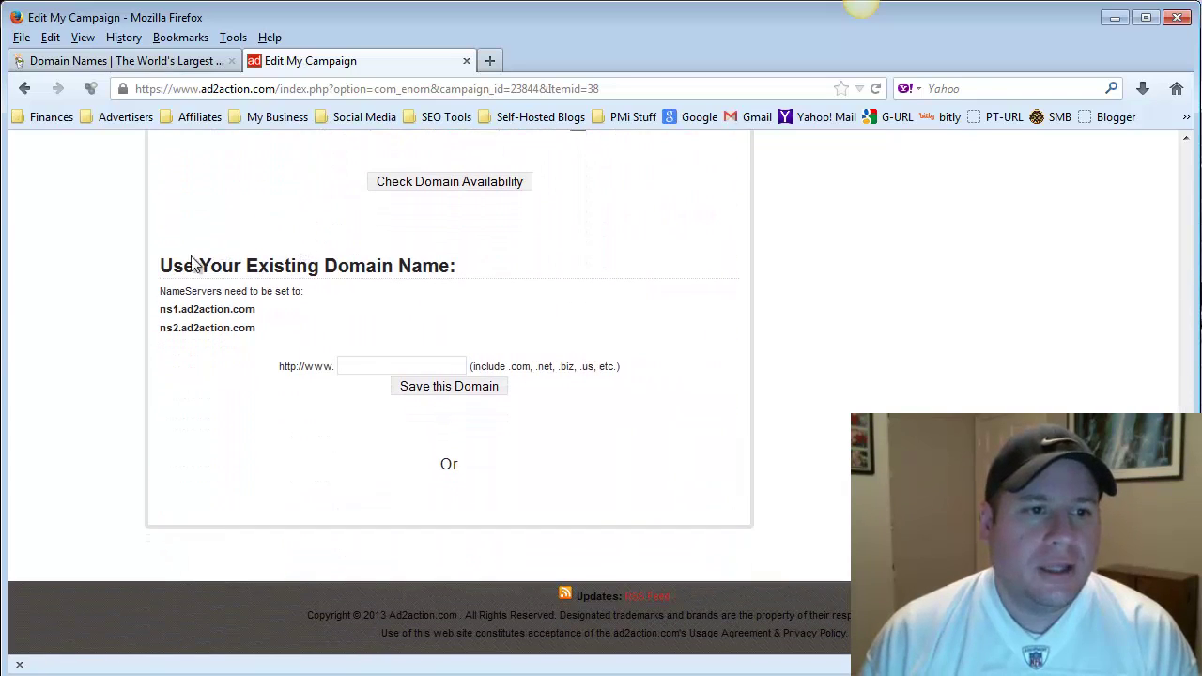
- Highlight the two nameserver addresses, ns1.ad2action.com and ns2.ad2action.com
drag(170, 266, 479, 277)
click(479, 277)
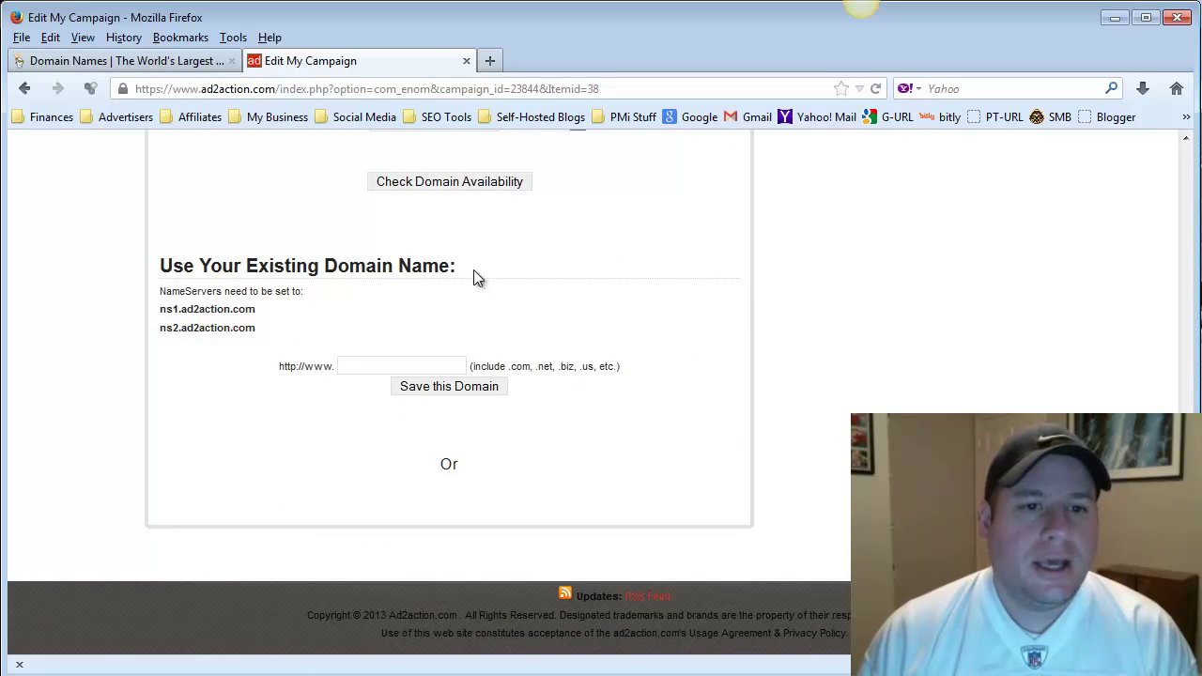
drag(162, 297, 269, 331)
click(269, 330)
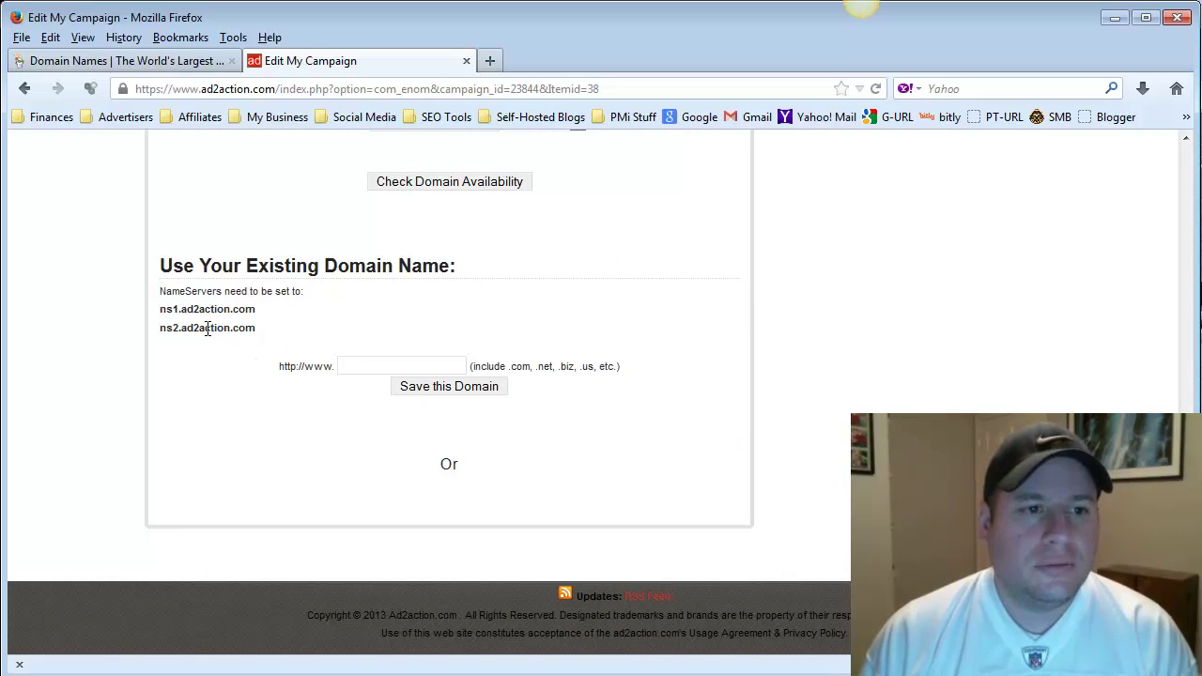
drag(160, 309, 260, 335)
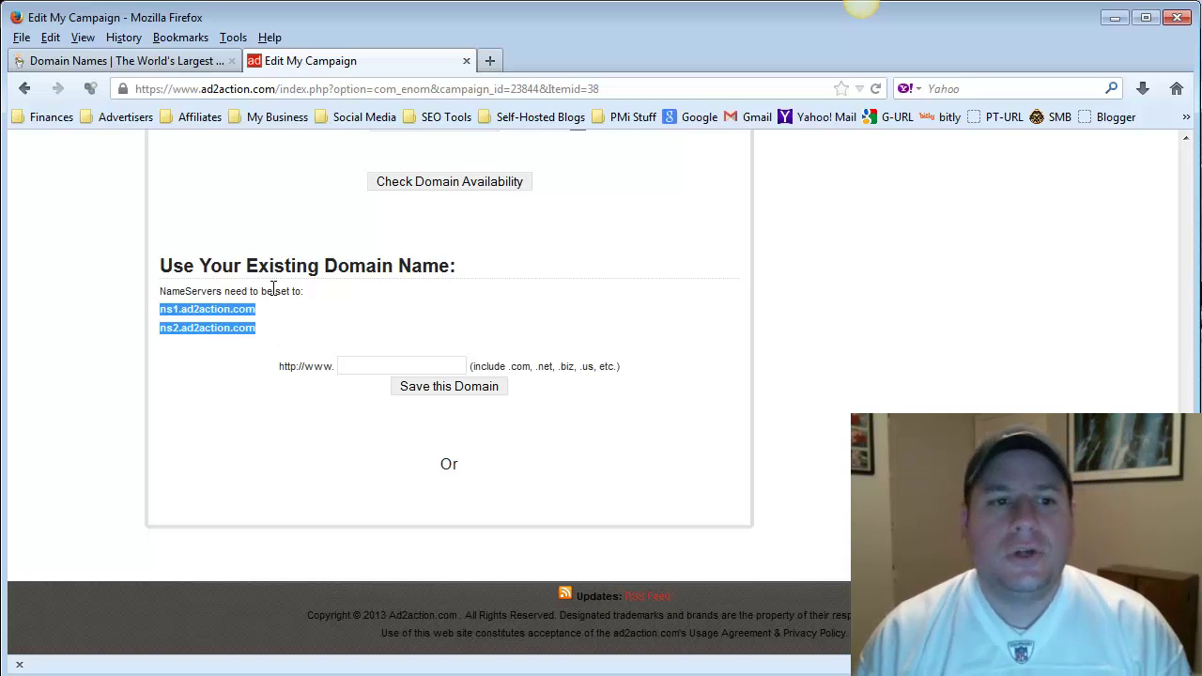
- Back in GoDaddy, reach the account overview via the Hi menu and scroll toward Domains
click(132, 62)
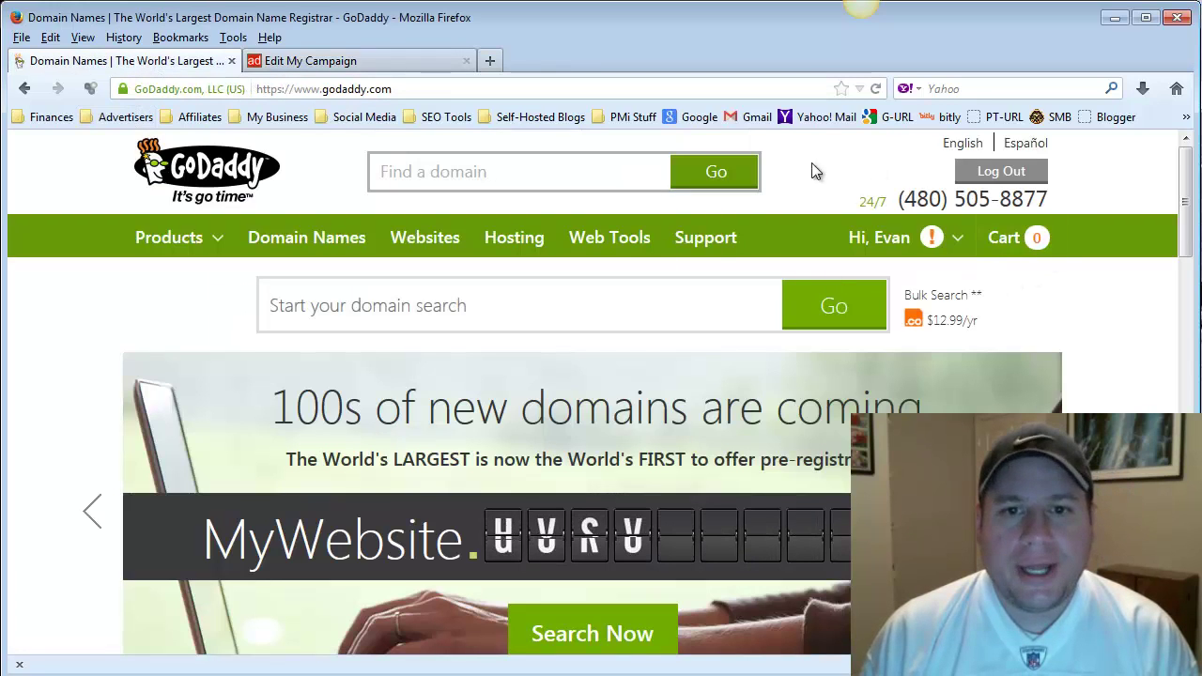
mouse_move(888, 241)
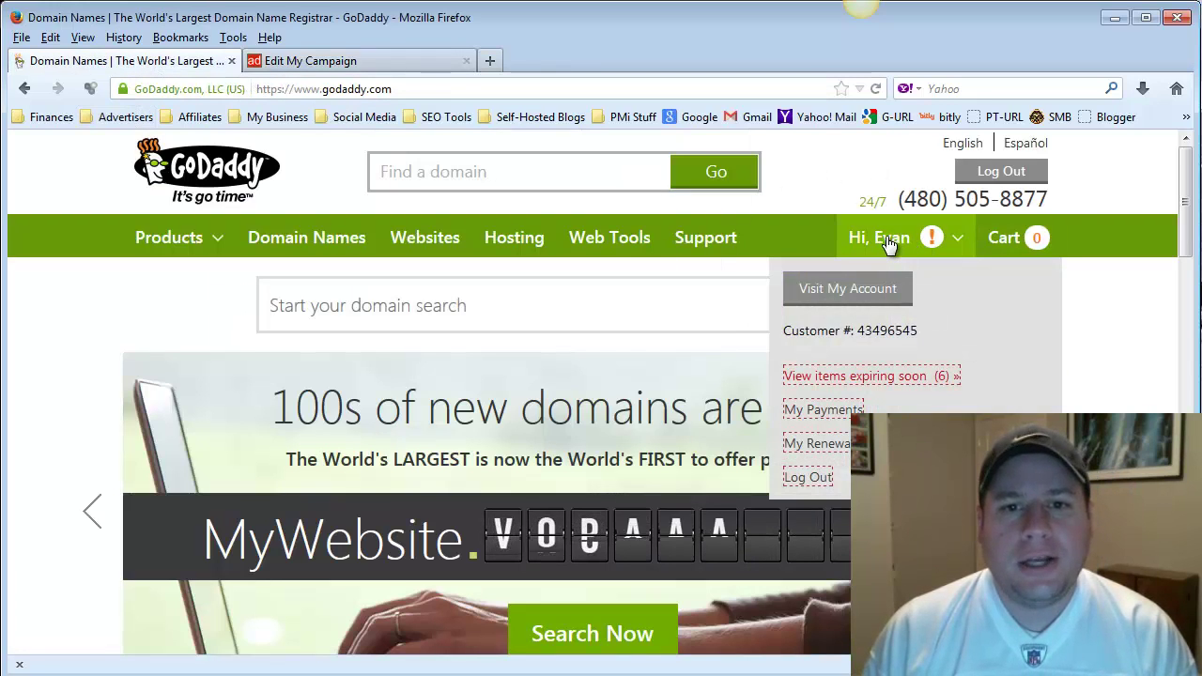
click(839, 295)
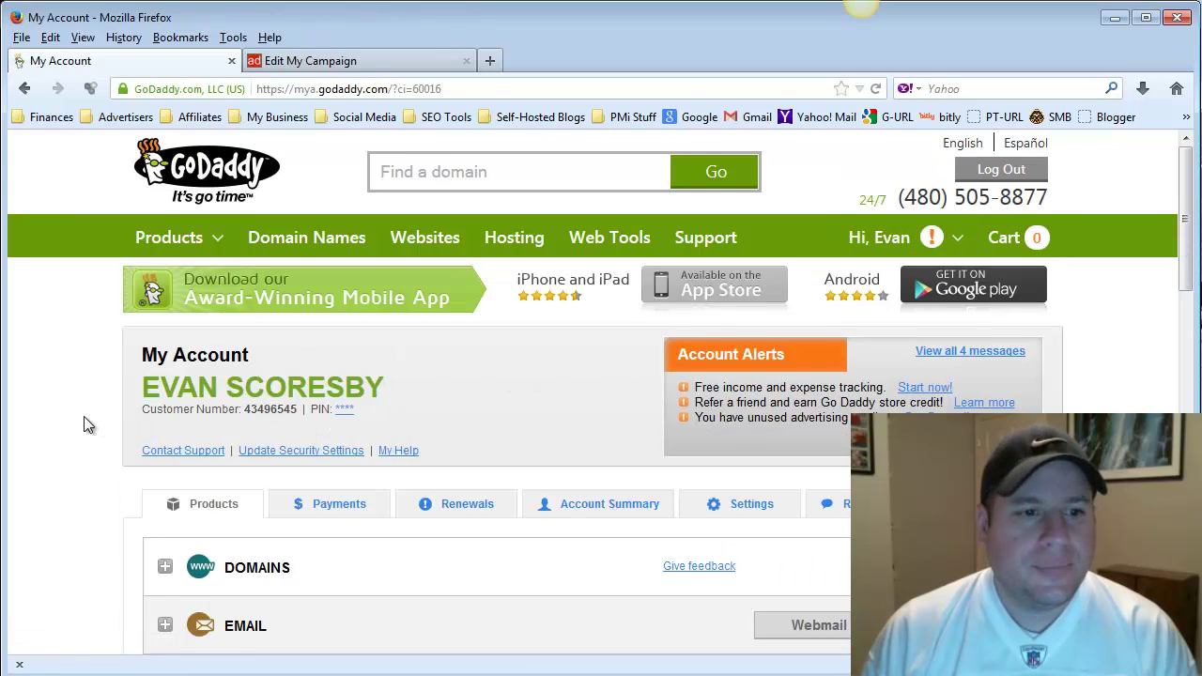
scroll(89, 422, down, 2)
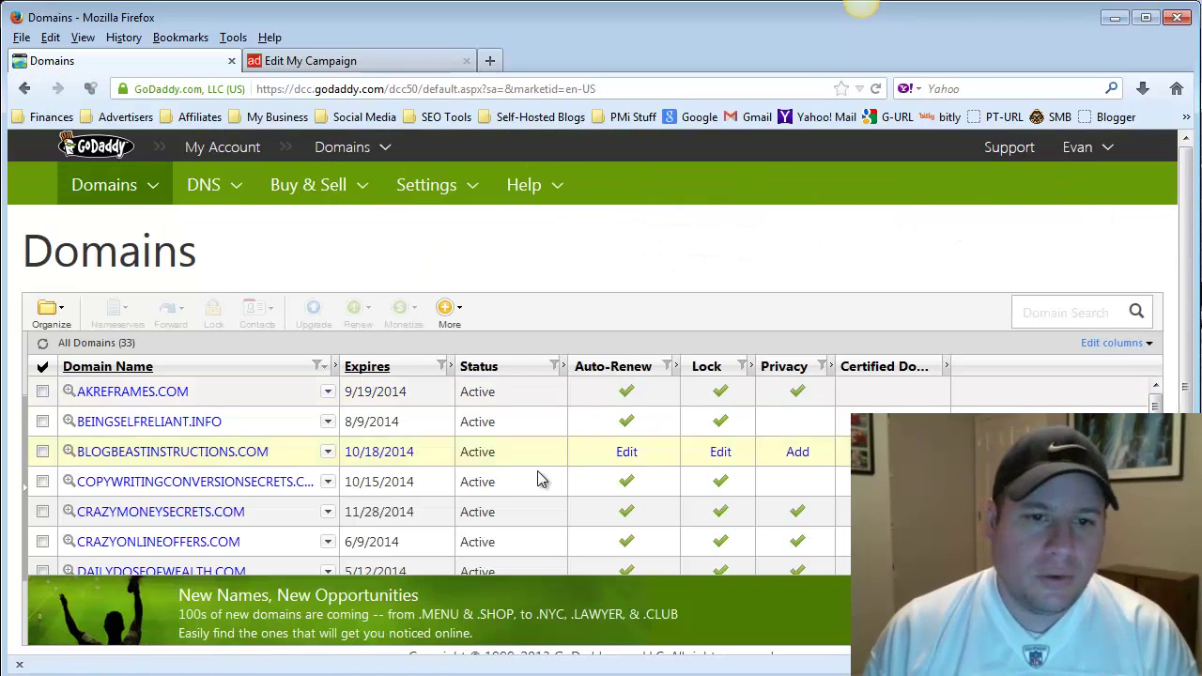
scroll(438, 447, down, 8)
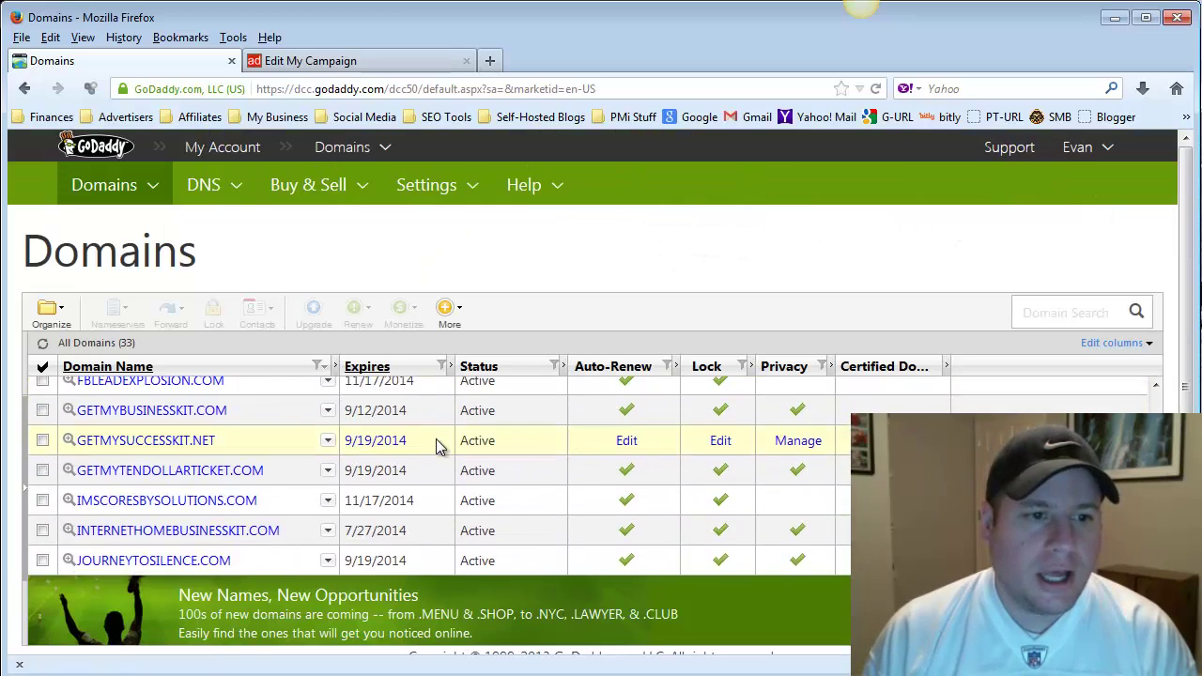
scroll(438, 449, up, 8)
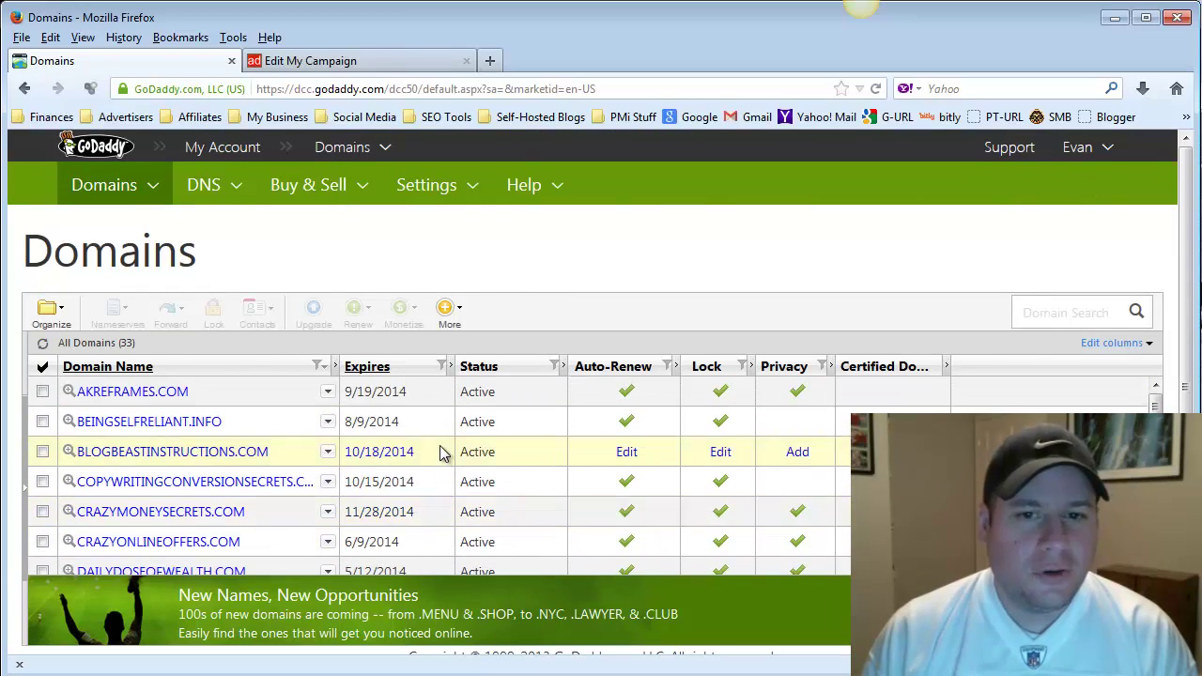
scroll(343, 306, down, 1)
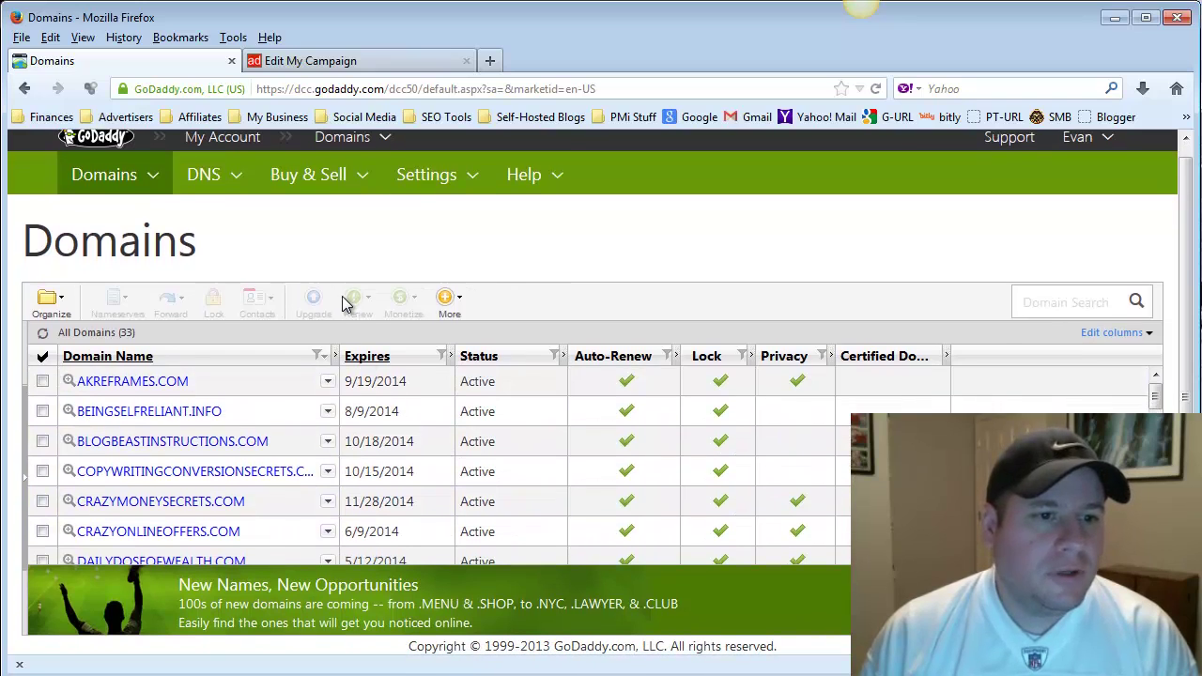
scroll(318, 415, down, 3)
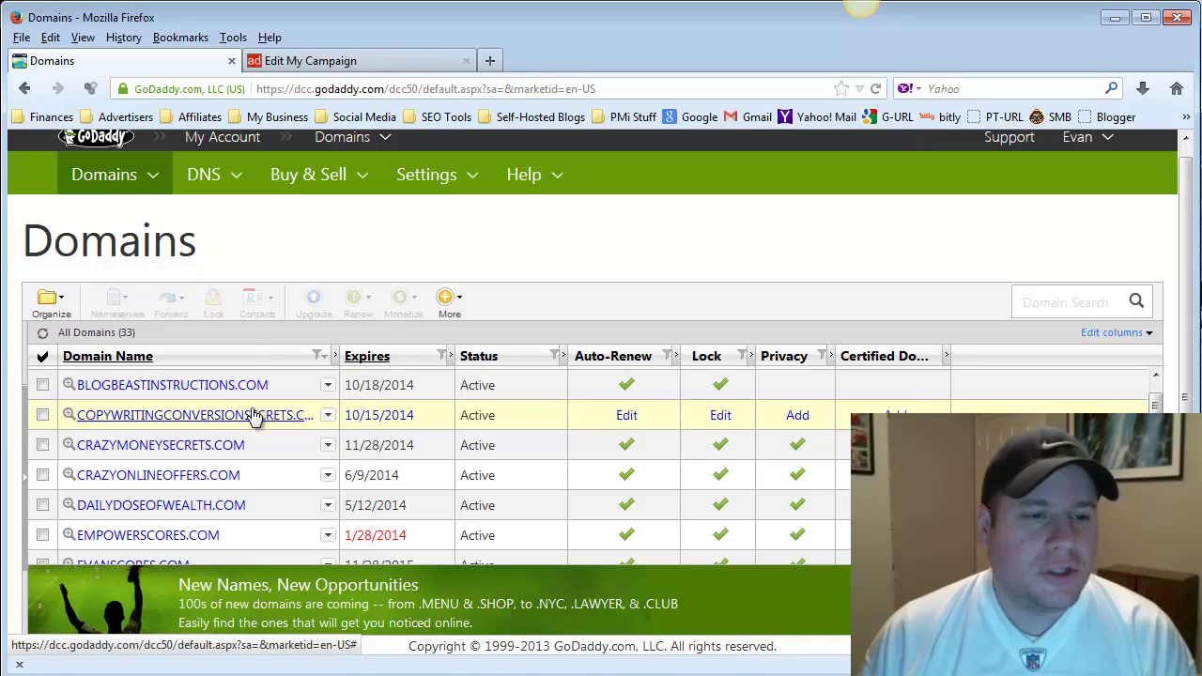
- Open COPYWRITINGCONVERSIONSECRETS.COM's details and scroll to its NS63/NS64.DOMAINCONTROL.COM nameservers
click(176, 417)
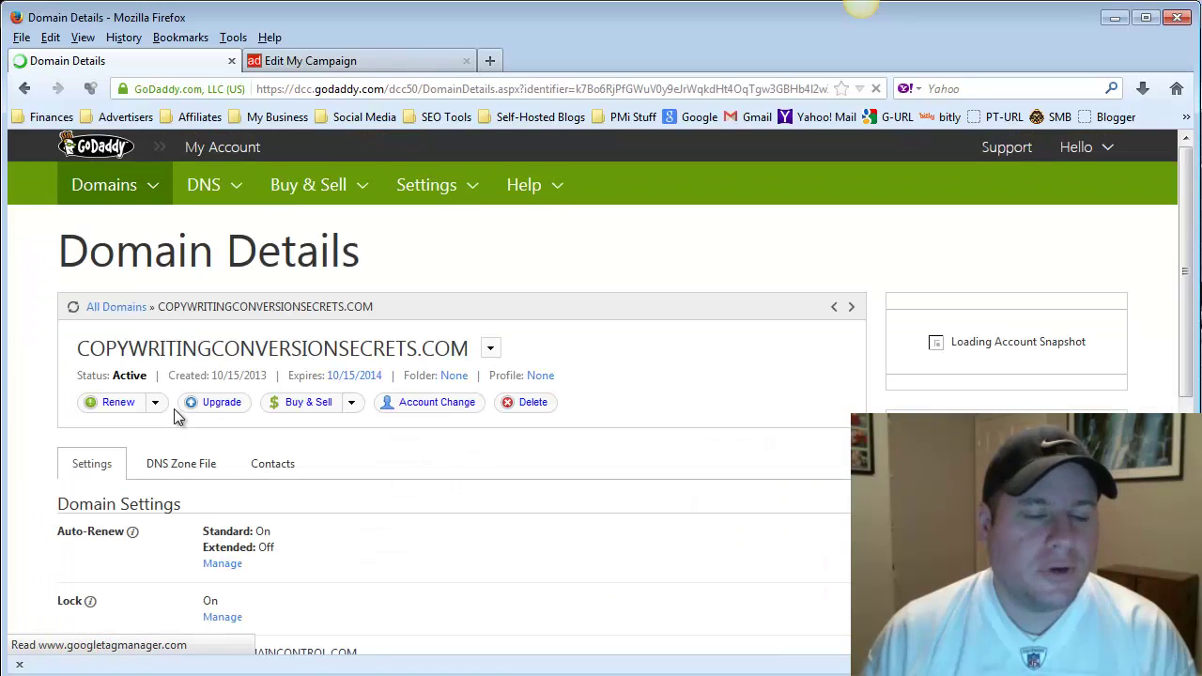
scroll(56, 444, down, 2)
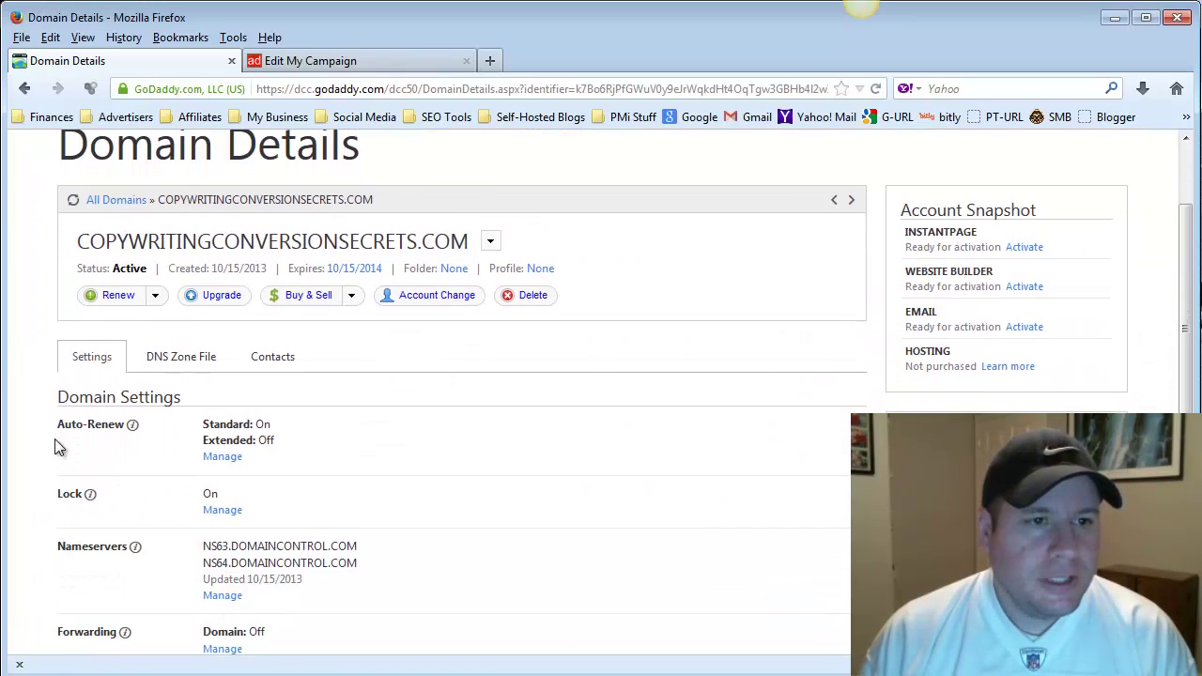
scroll(64, 395, down, 4)
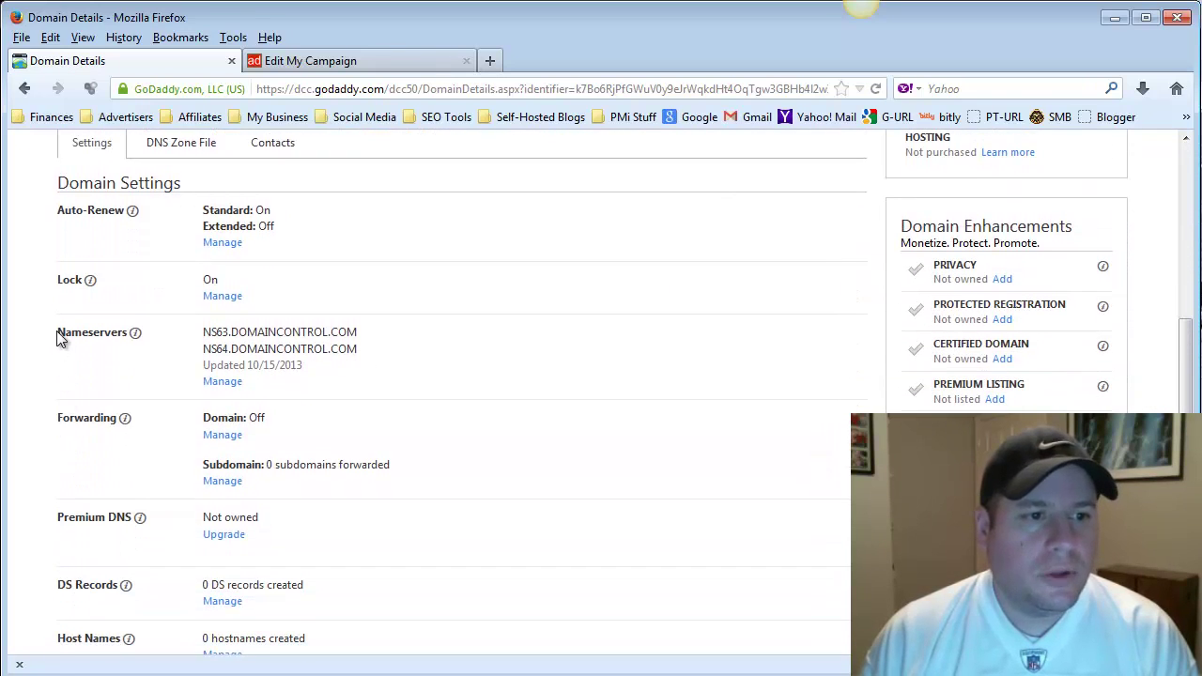
drag(102, 332, 38, 658)
click(67, 335)
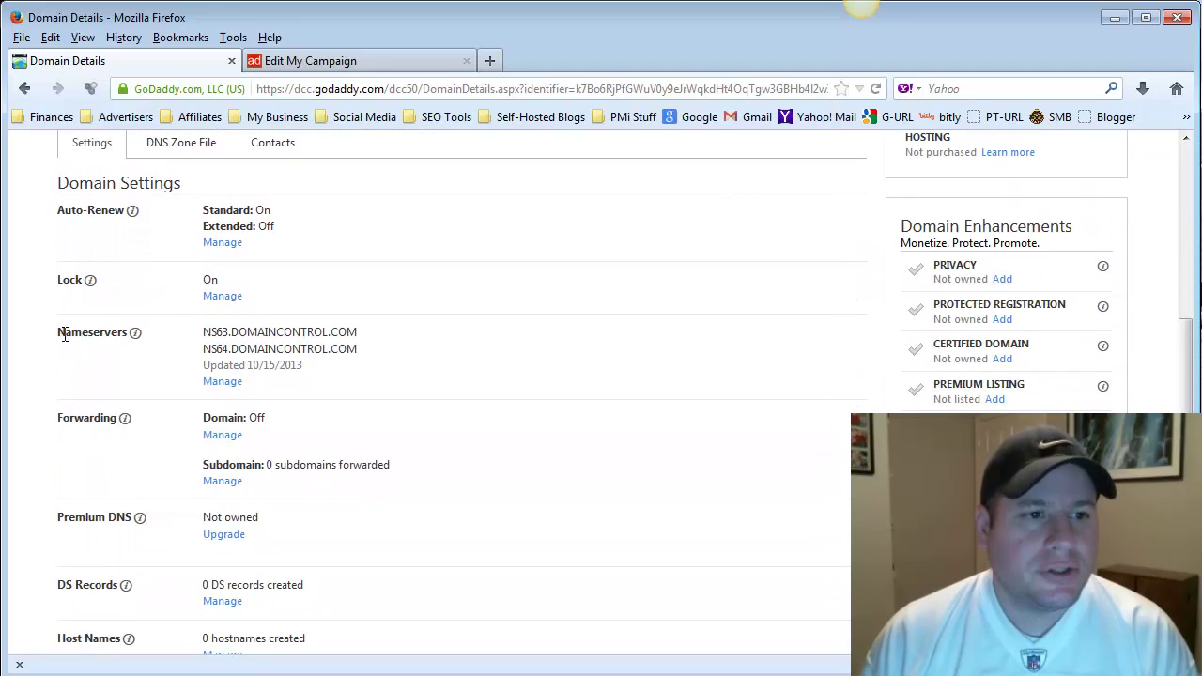
drag(67, 335, 114, 337)
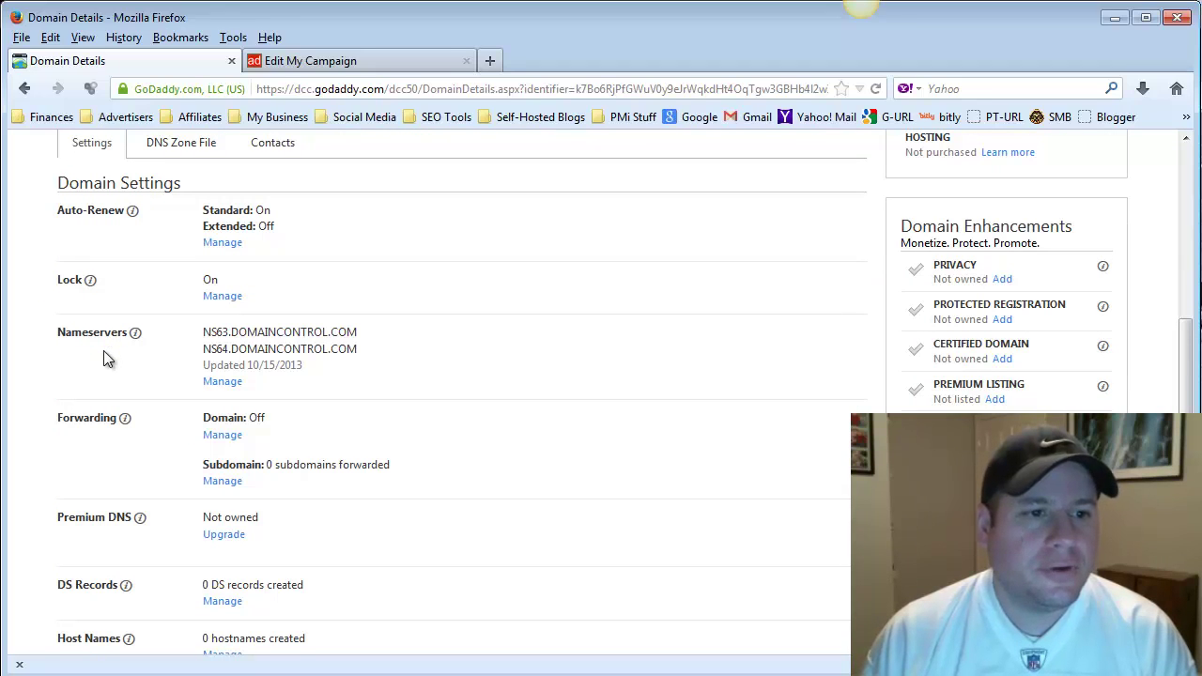
- Change the domain's nameserver type to Custom and start adding a nameserver
click(225, 385)
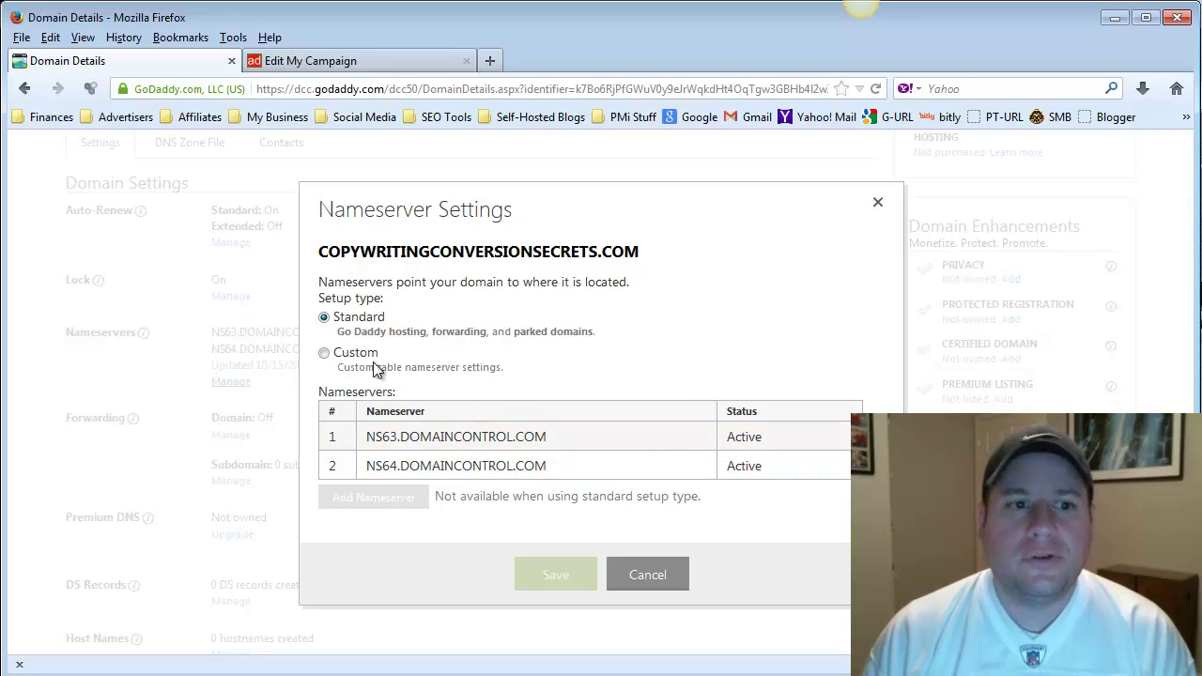
click(324, 354)
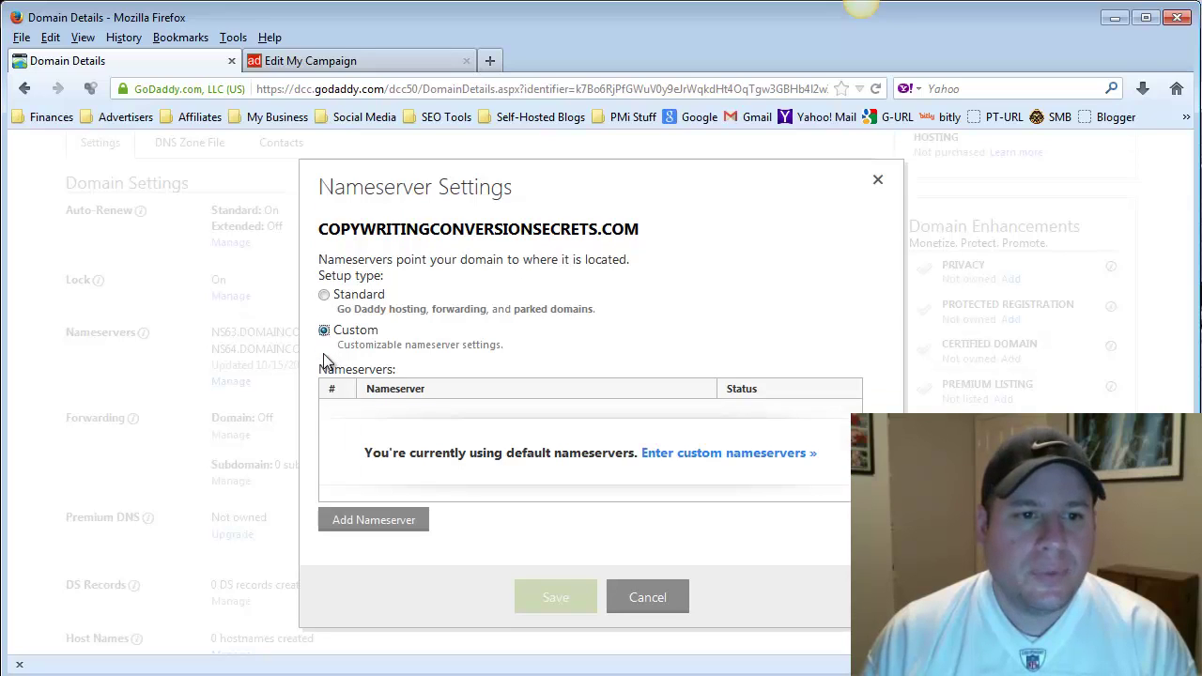
click(369, 530)
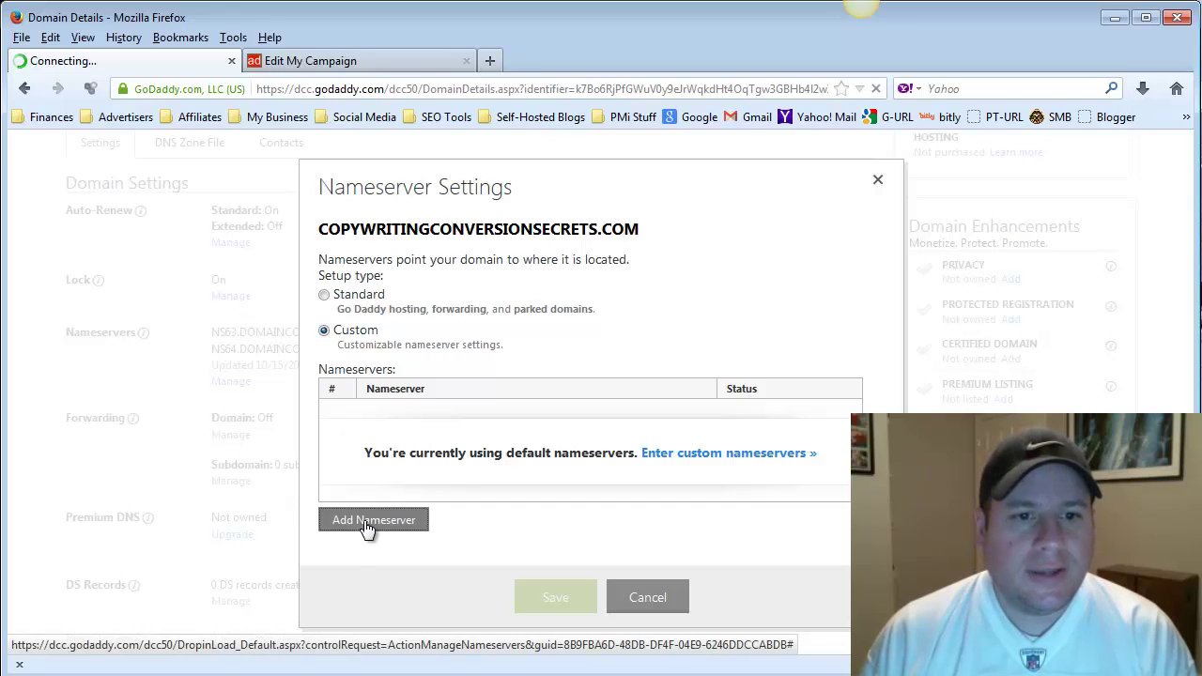
click(400, 284)
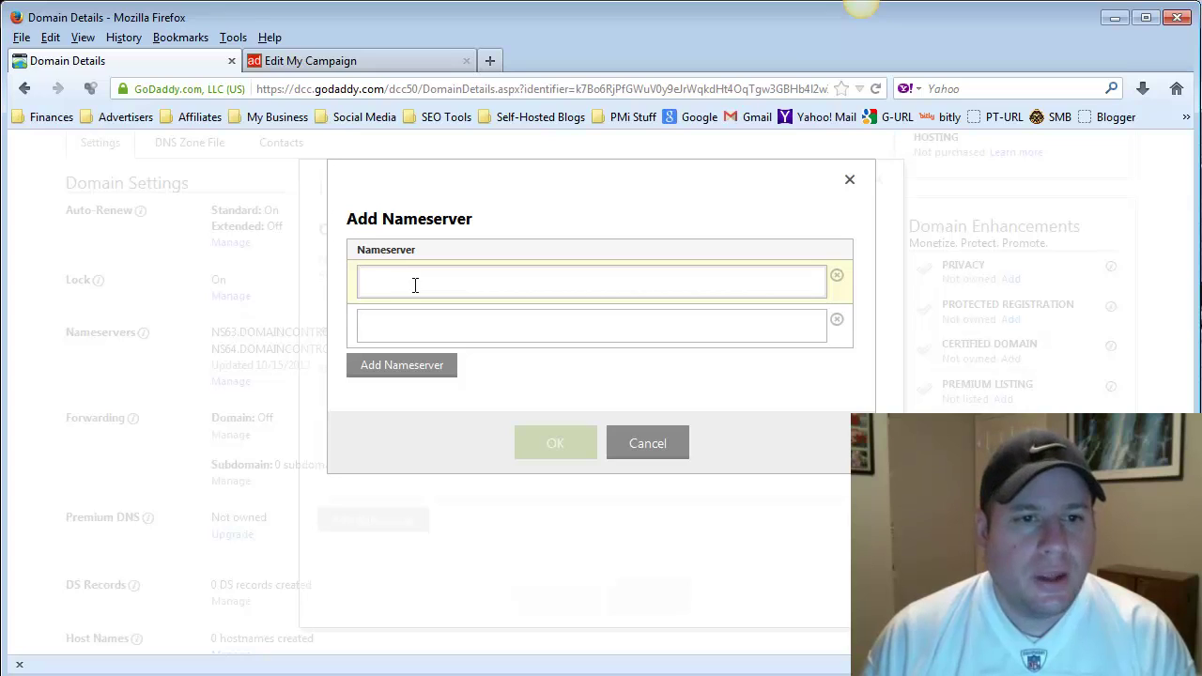
- Copy ns1.ad2action.com from the Ad2Action Edit My Campaign page
click(312, 62)
click(246, 374)
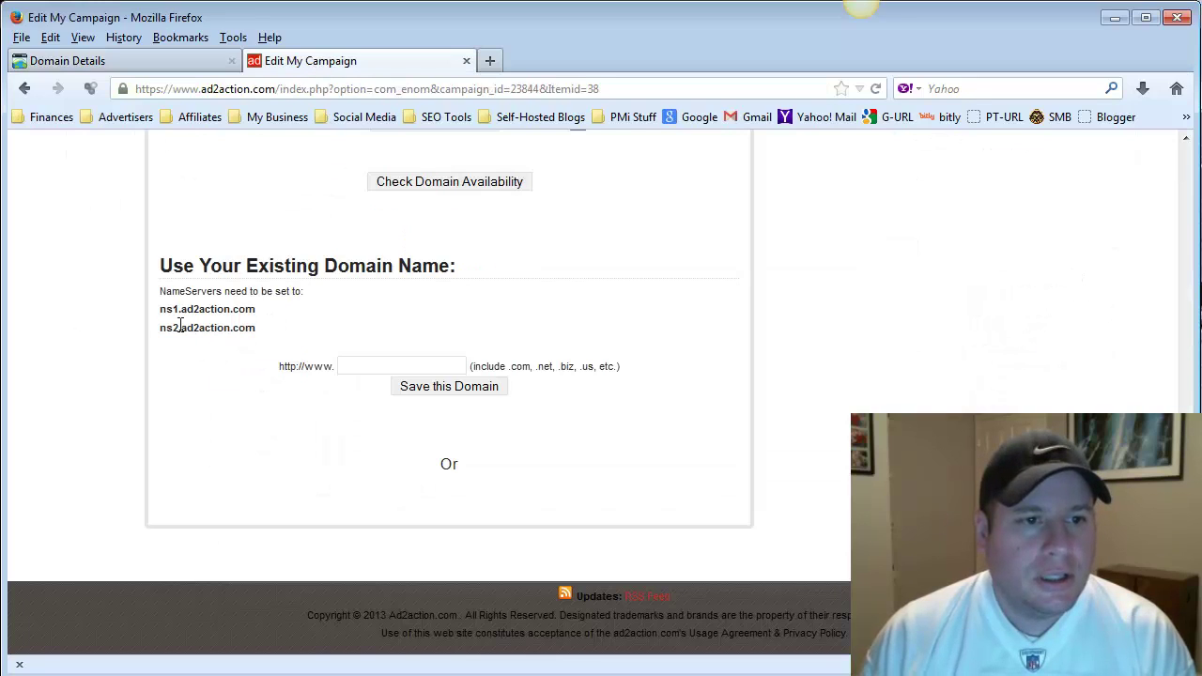
drag(190, 311, 261, 318)
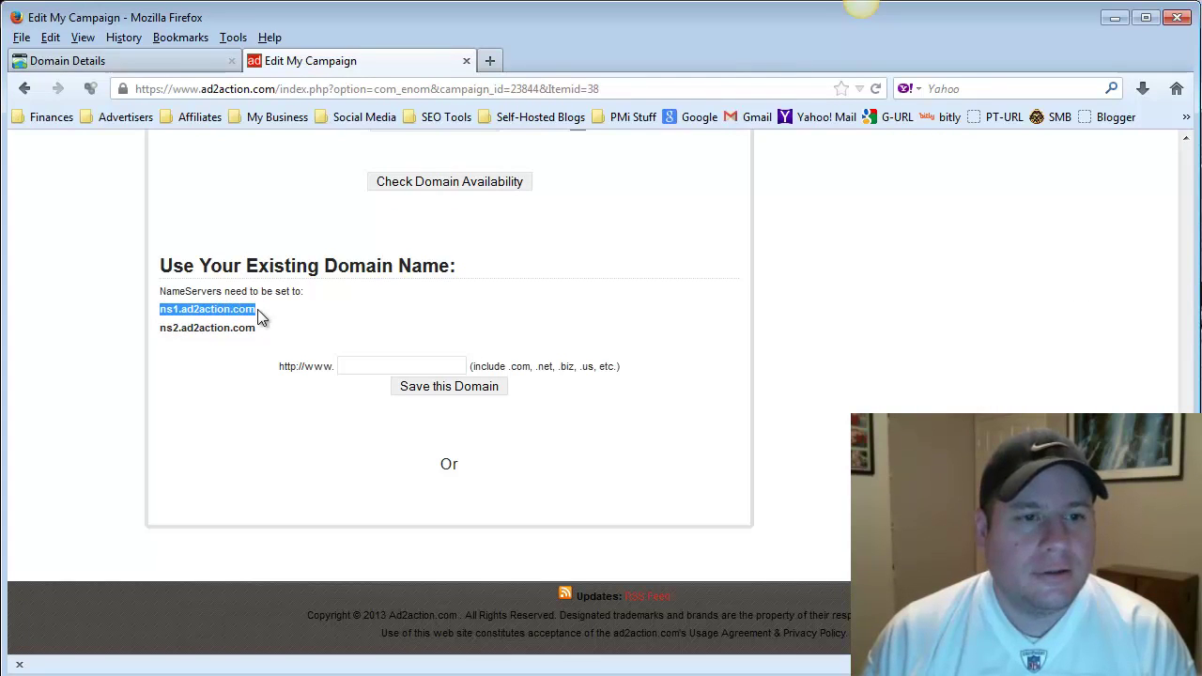
right_click(244, 310)
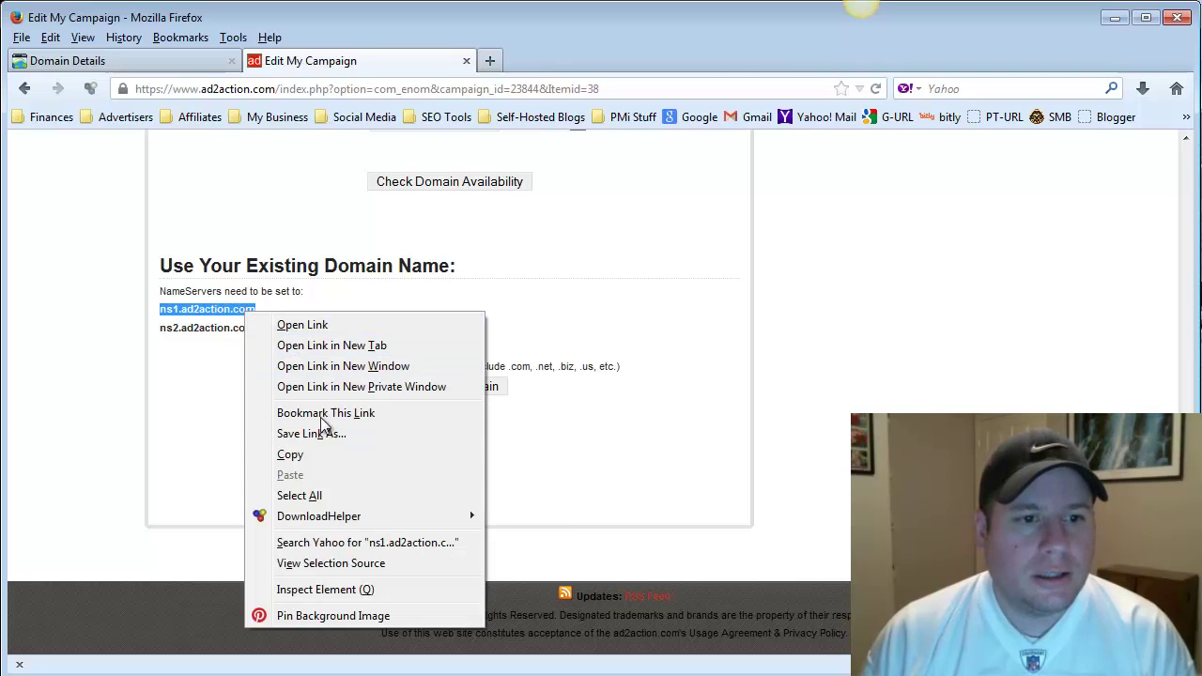
click(328, 457)
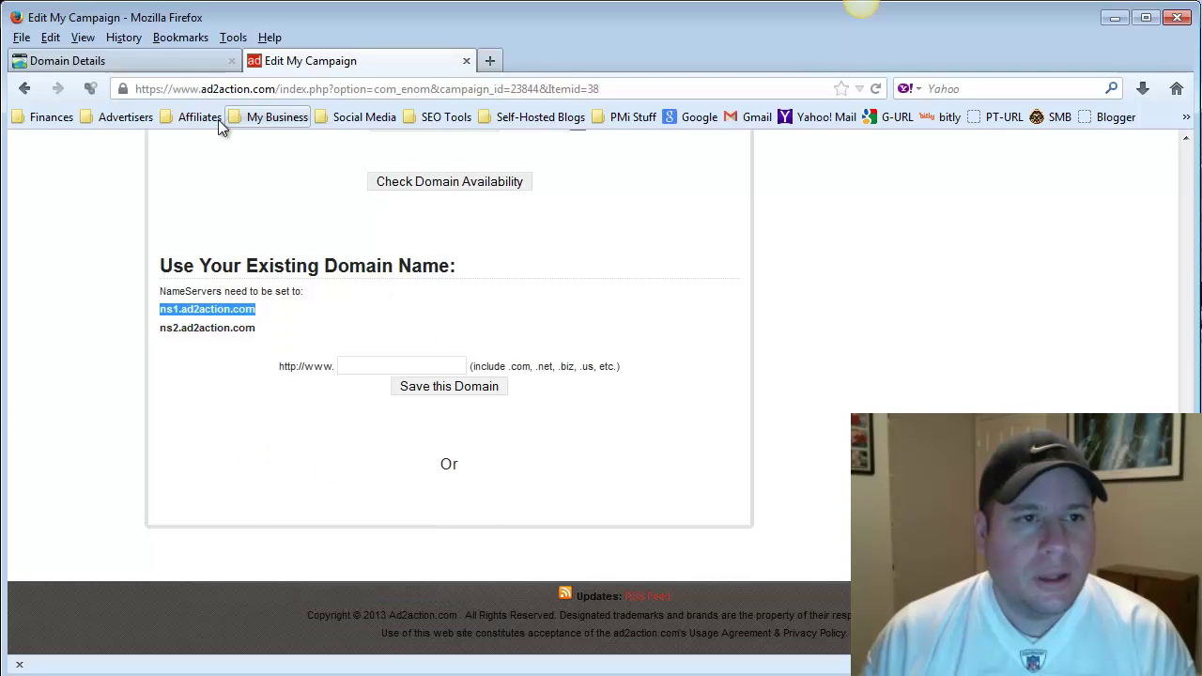
- Paste ns1.ad2action.com into GoDaddy's first nameserver field
click(124, 60)
click(404, 284)
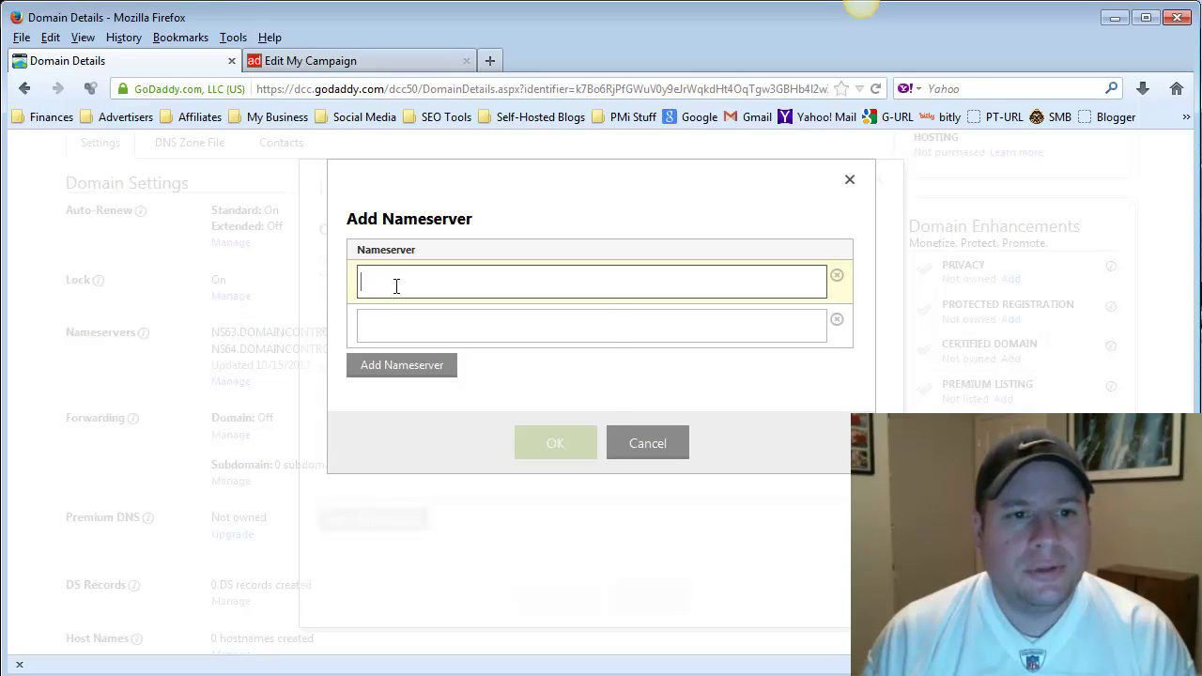
right_click(396, 287)
click(464, 369)
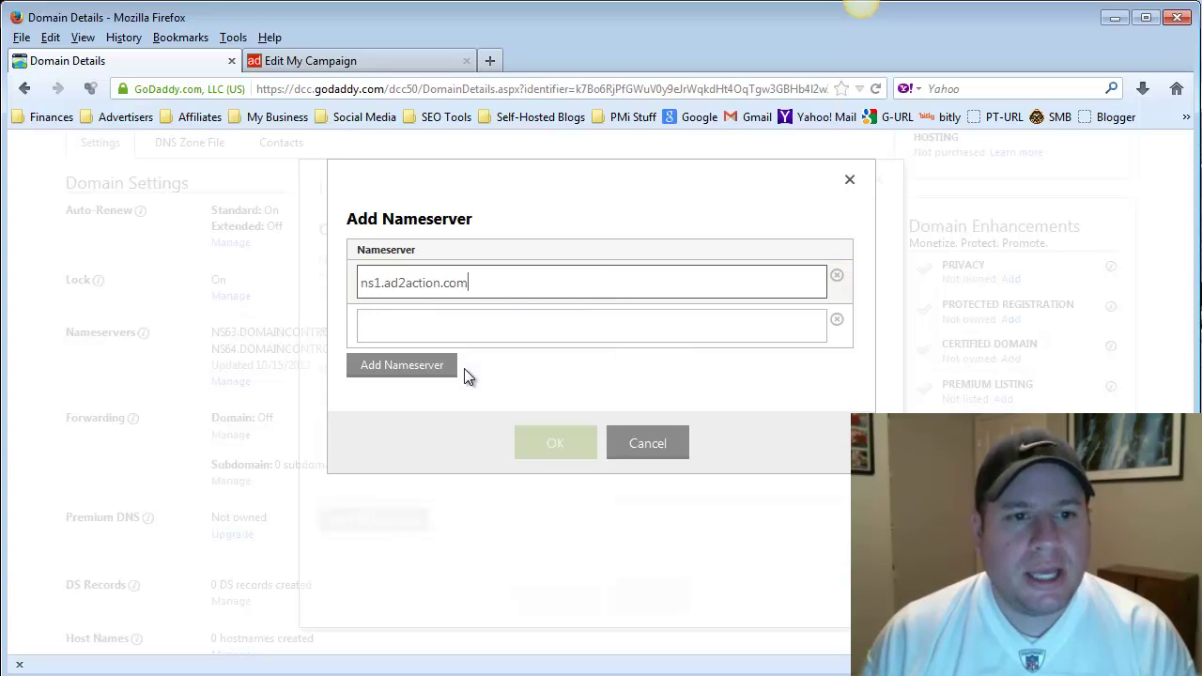
- Copy ns2.ad2action.com from Ad2Action and paste it into the second nameserver field
click(461, 331)
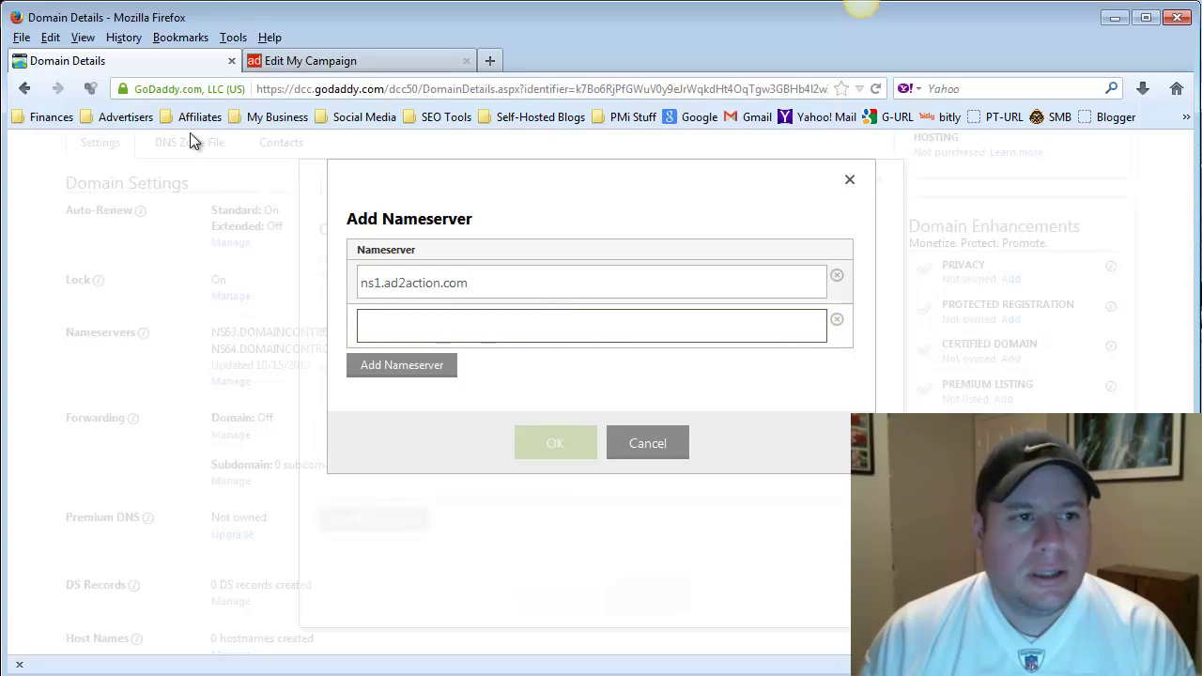
click(275, 60)
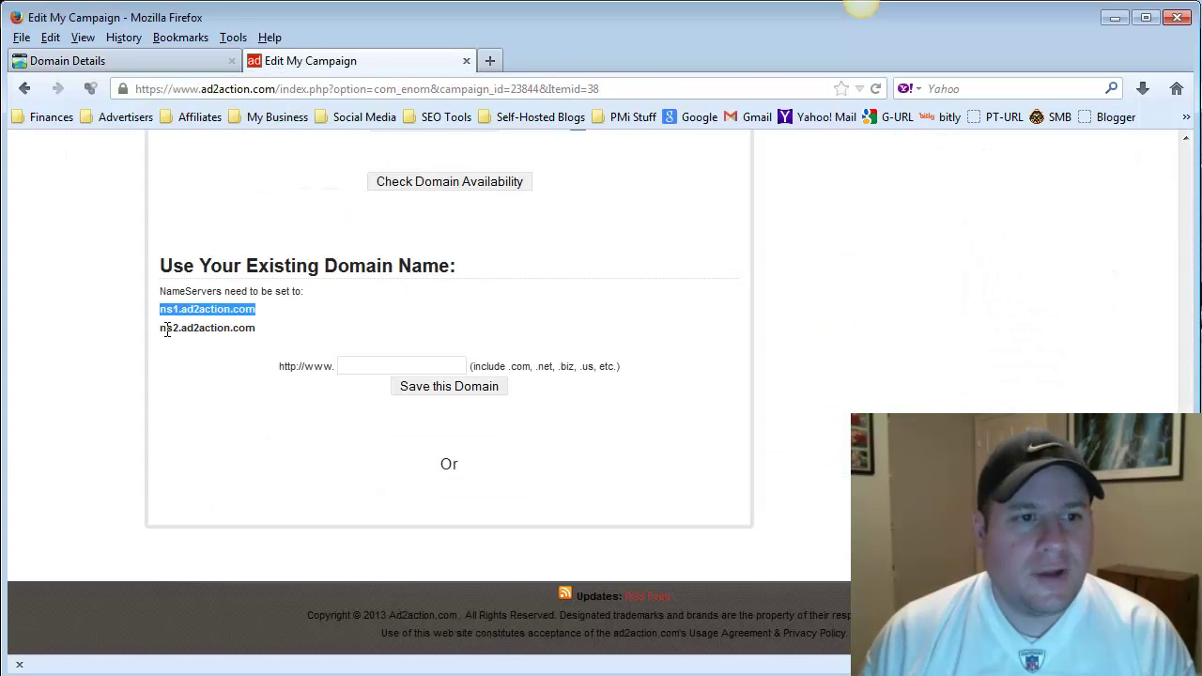
drag(162, 331, 252, 328)
right_click(247, 327)
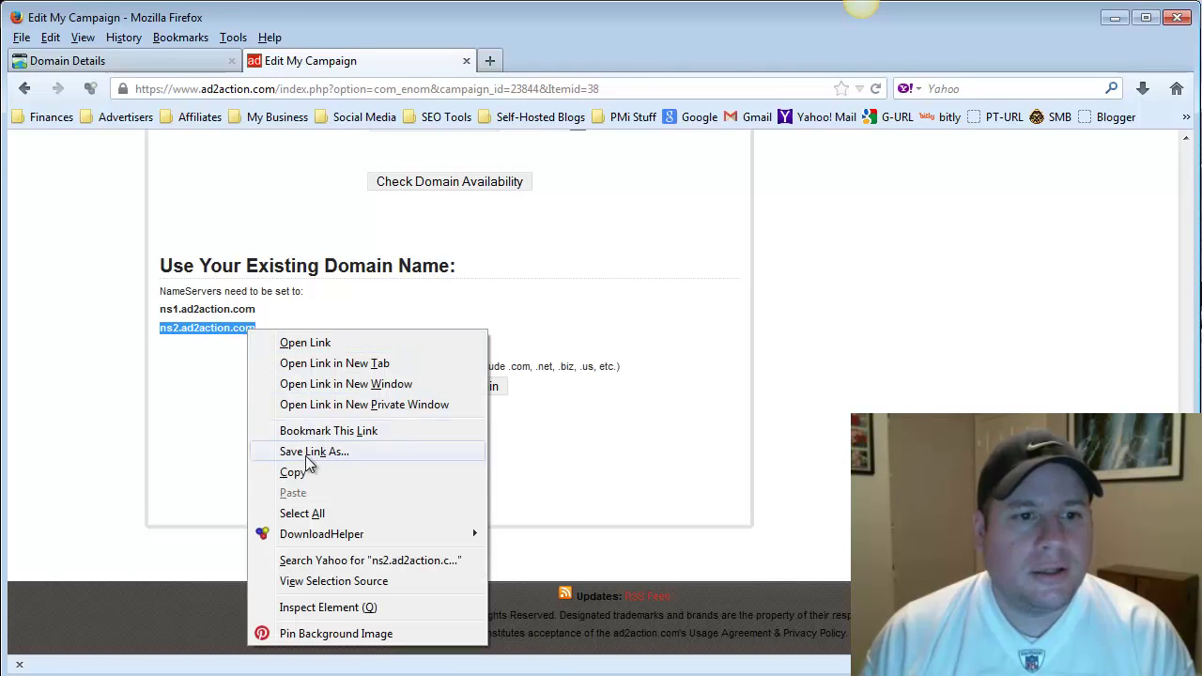
click(305, 469)
click(122, 60)
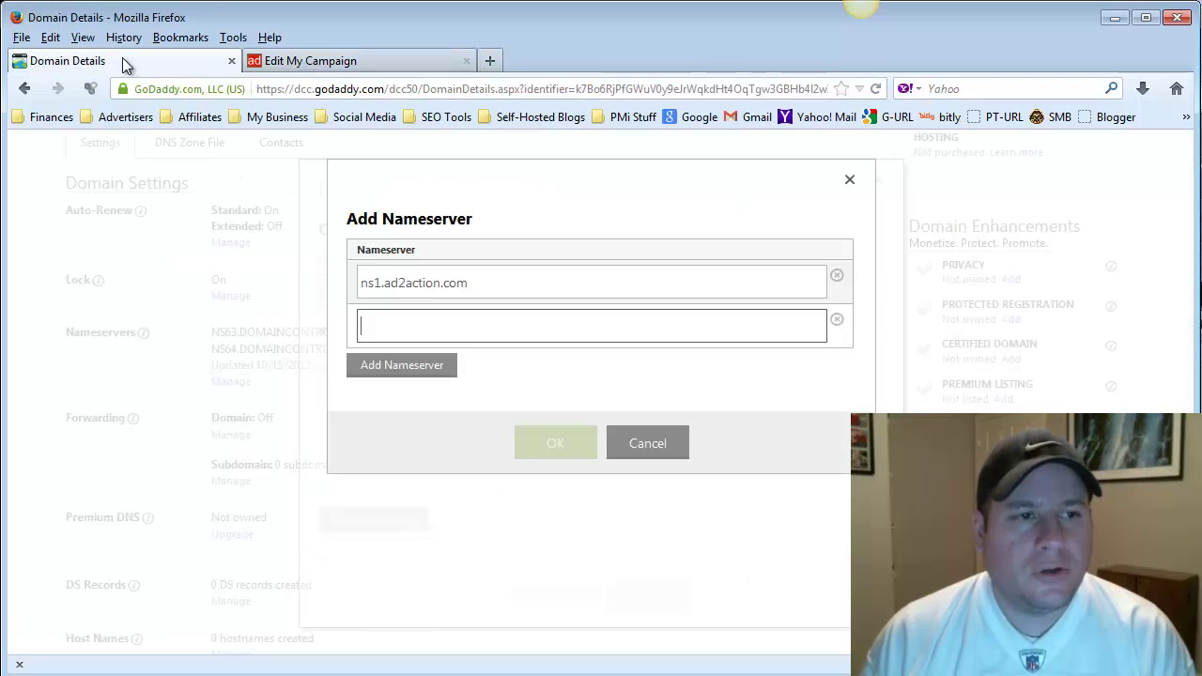
click(380, 315)
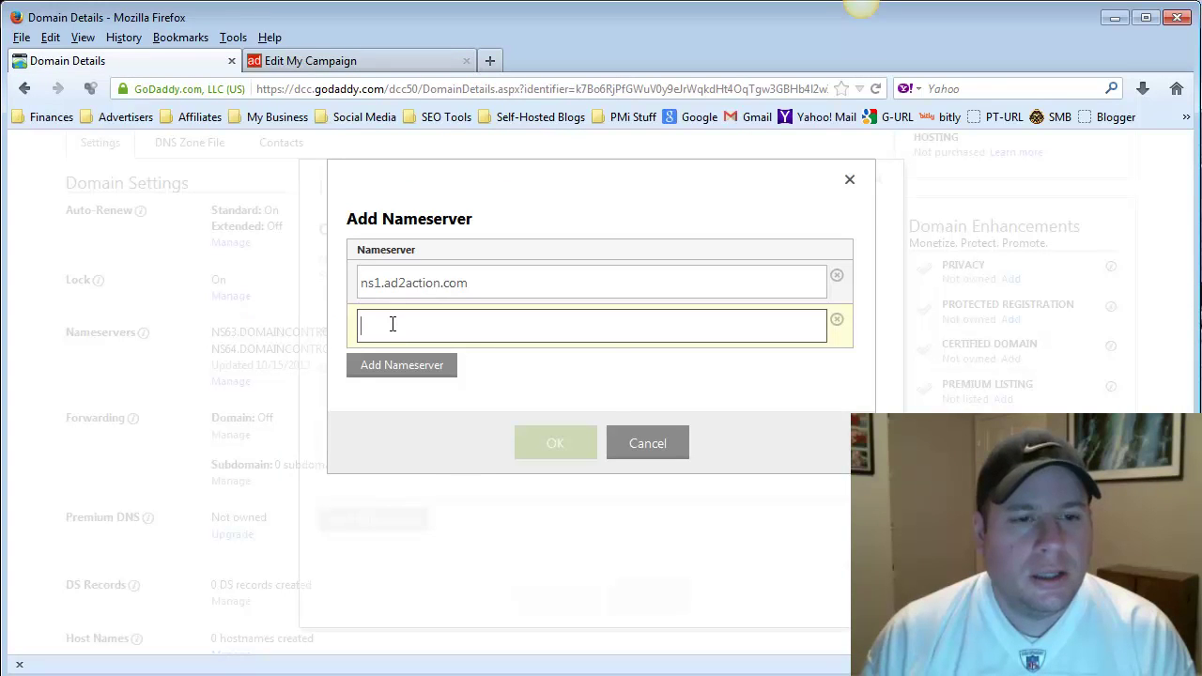
right_click(393, 324)
click(458, 409)
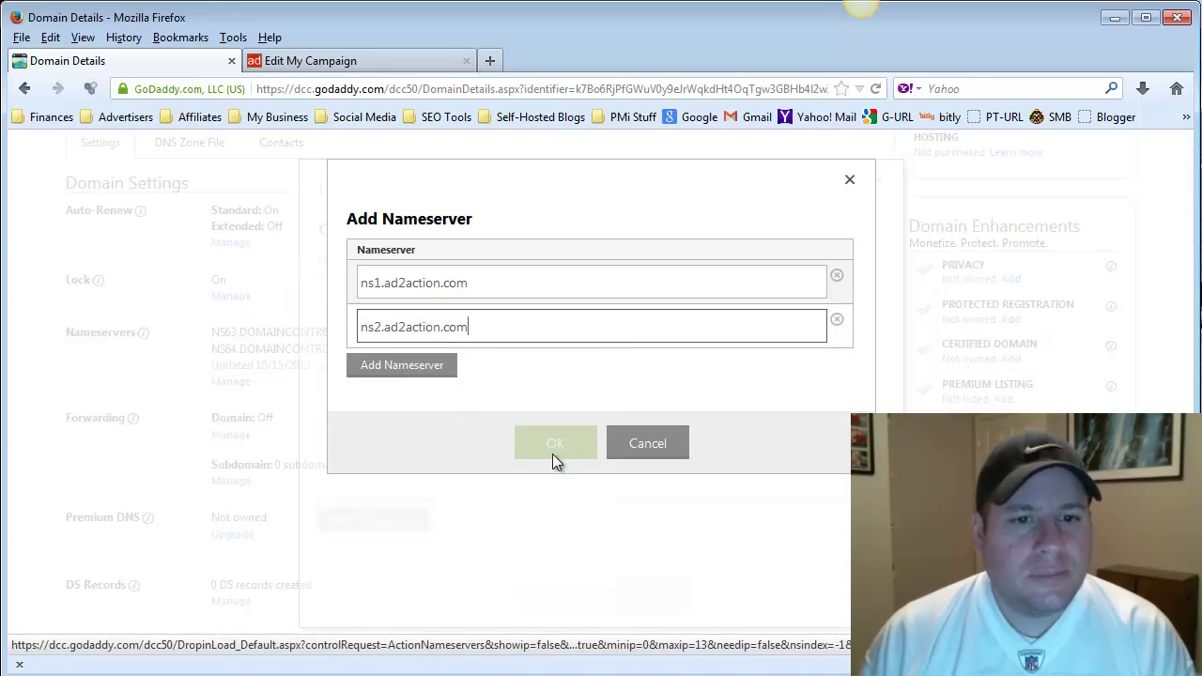
- Submit the two ad2action.com nameservers for validation with OK
click(455, 432)
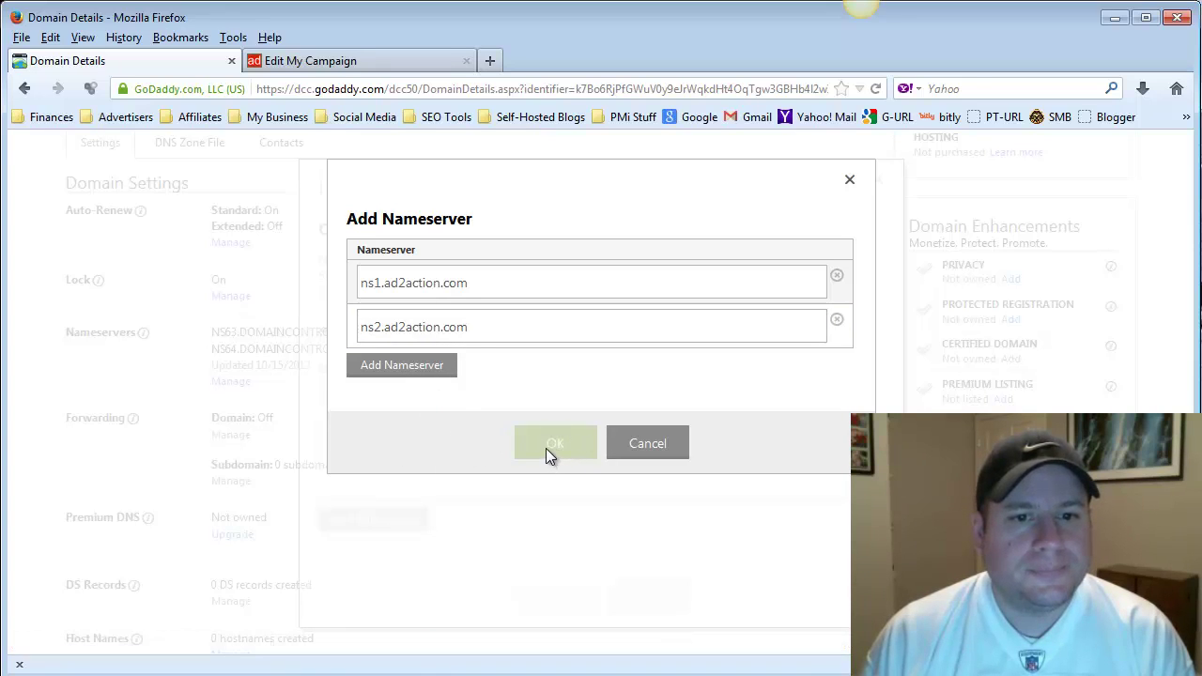
click(487, 333)
click(568, 396)
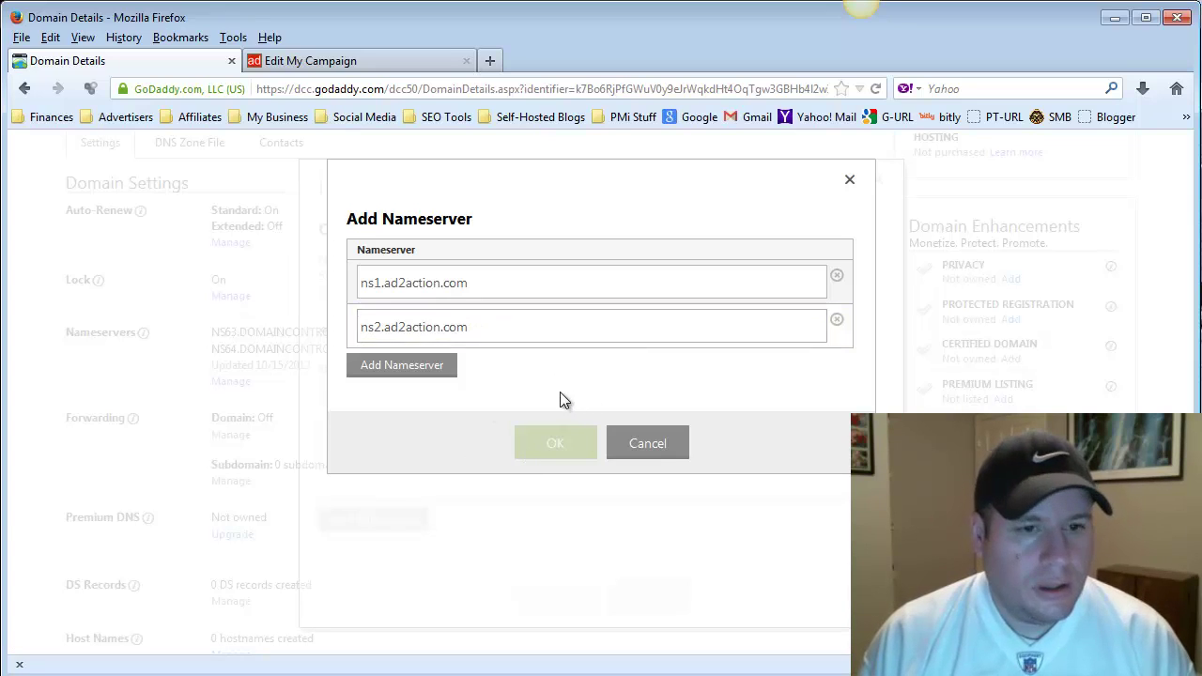
click(432, 375)
click(536, 480)
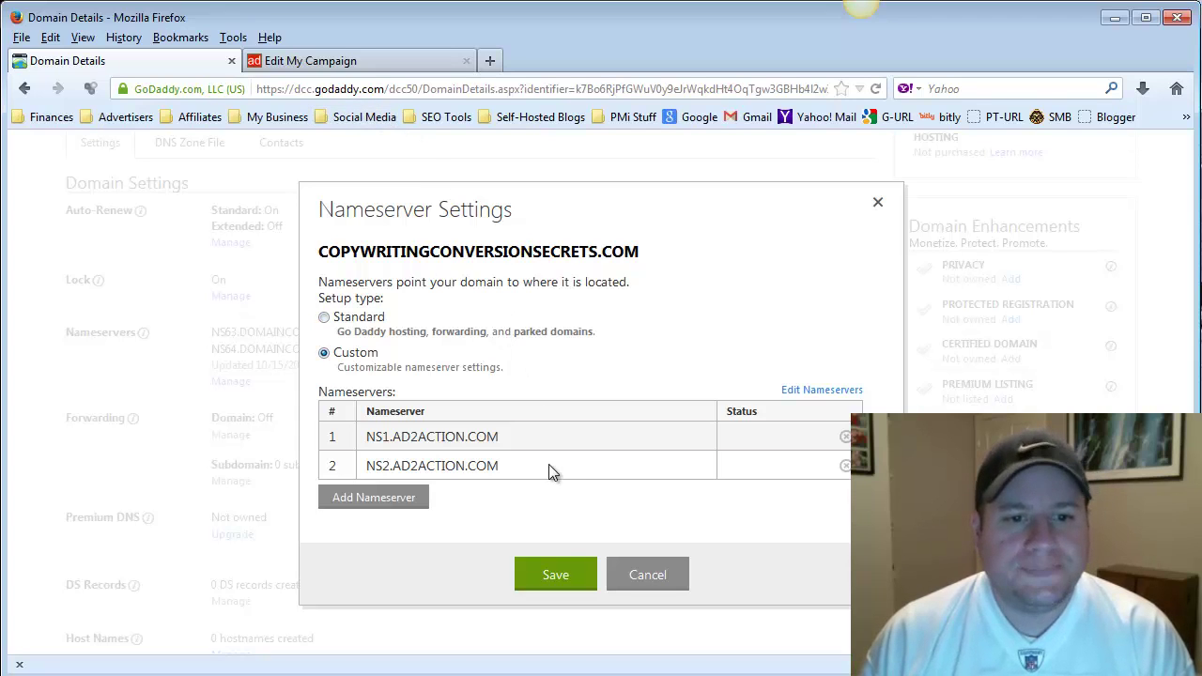
- Confirm the validated nameserver change with Save in the Nameserver Settings dialog
click(560, 569)
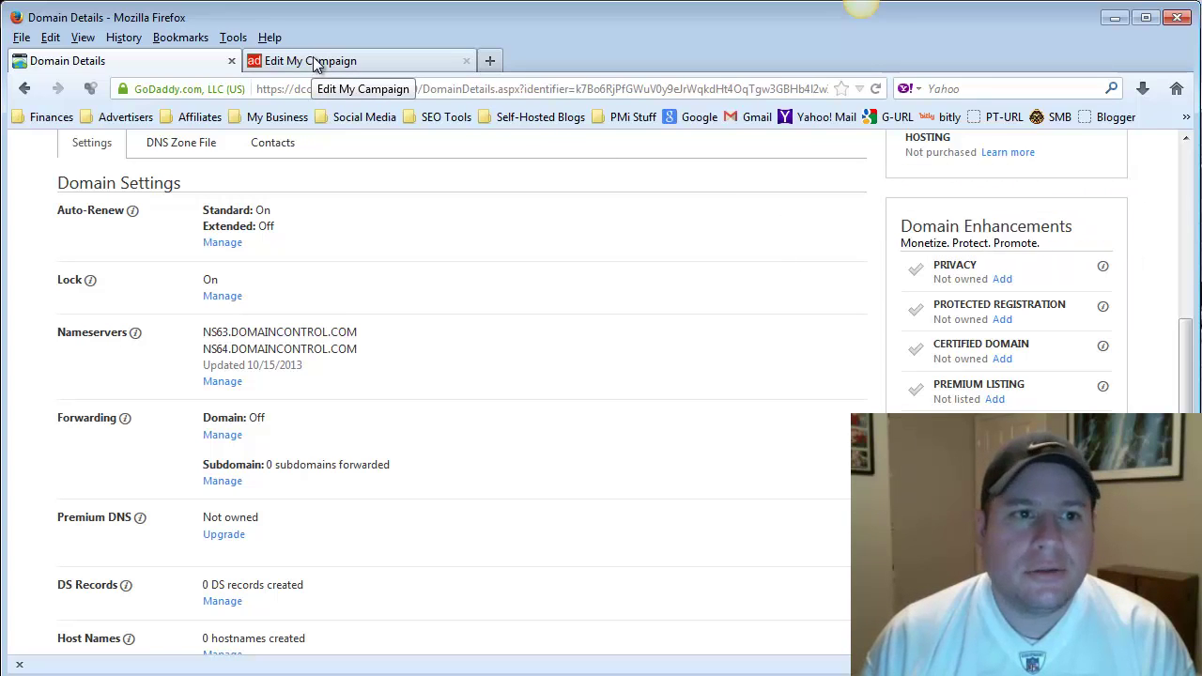
- Select and copy COPYWRITINGCONVERSIONSECRETS.COM from GoDaddy's Domain Details page
scroll(386, 279, up, 5)
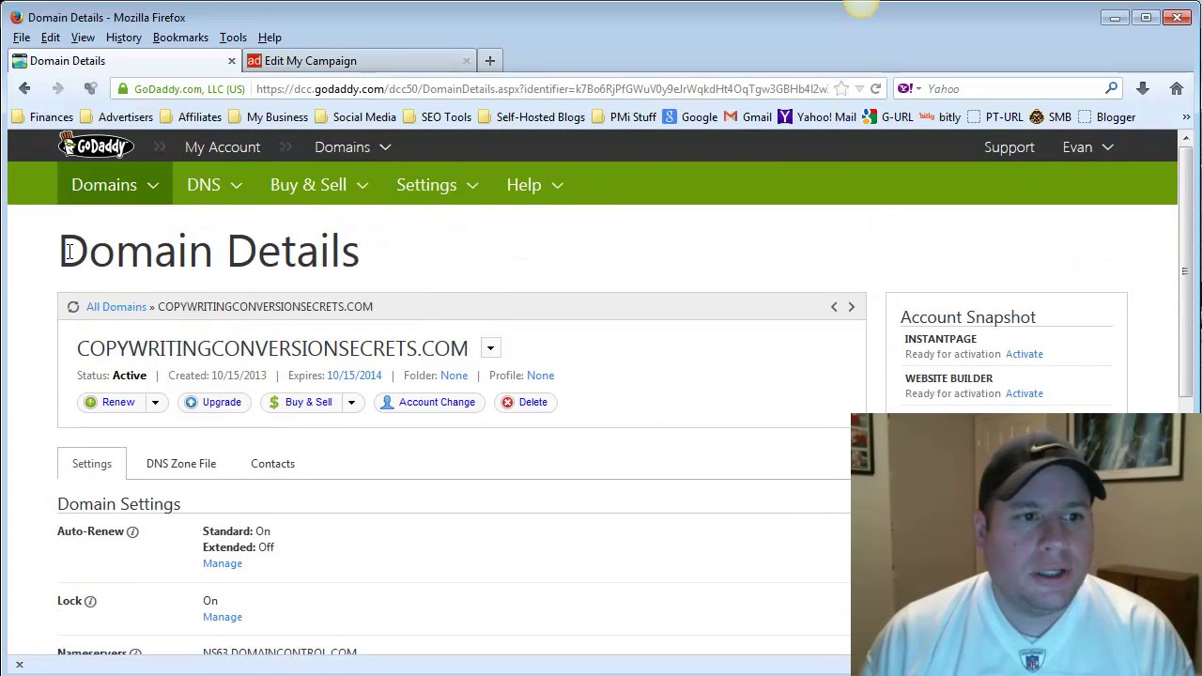
drag(60, 252, 394, 237)
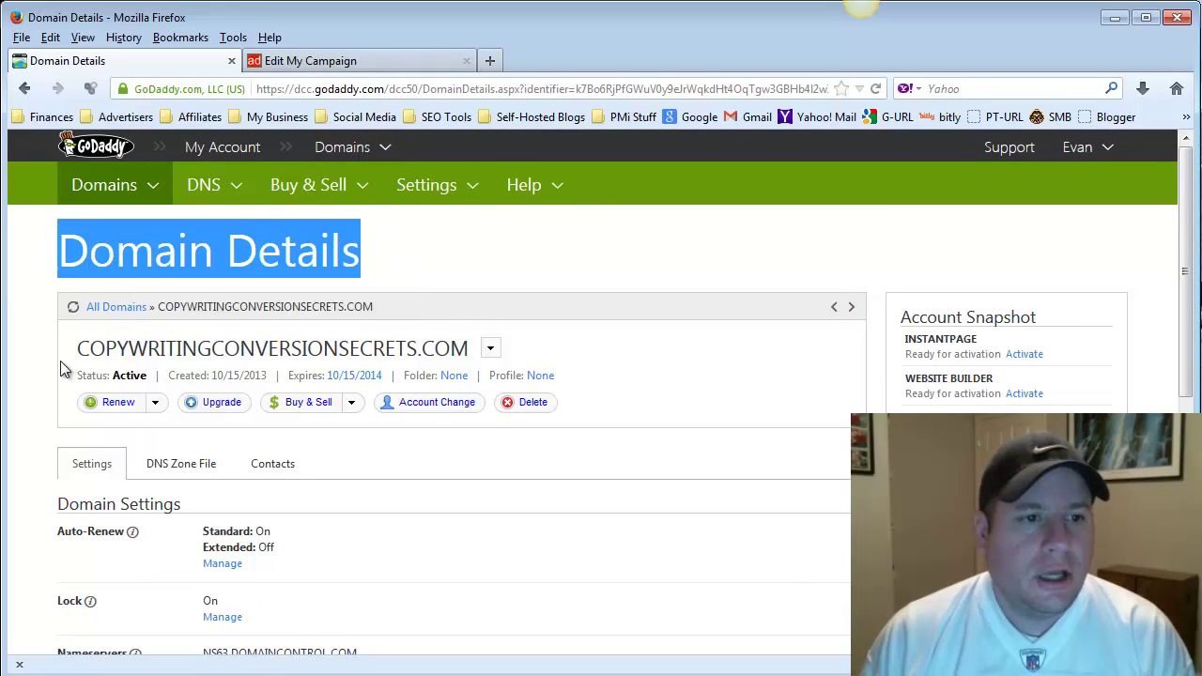
drag(77, 356, 463, 355)
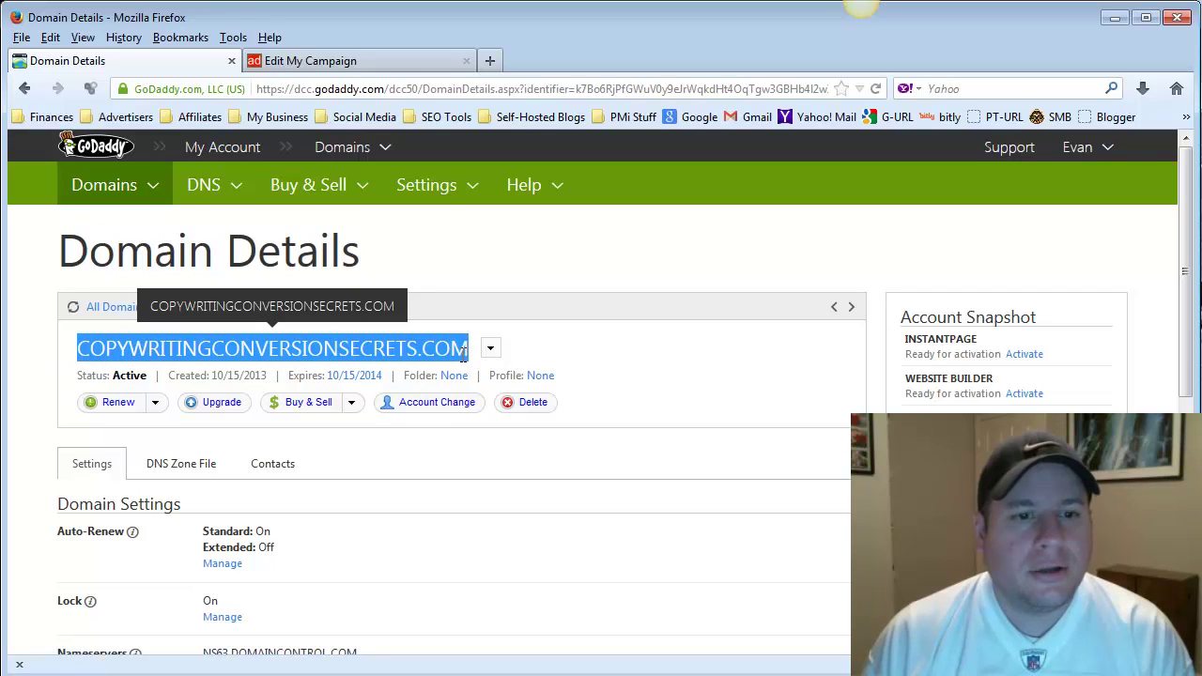
right_click(355, 348)
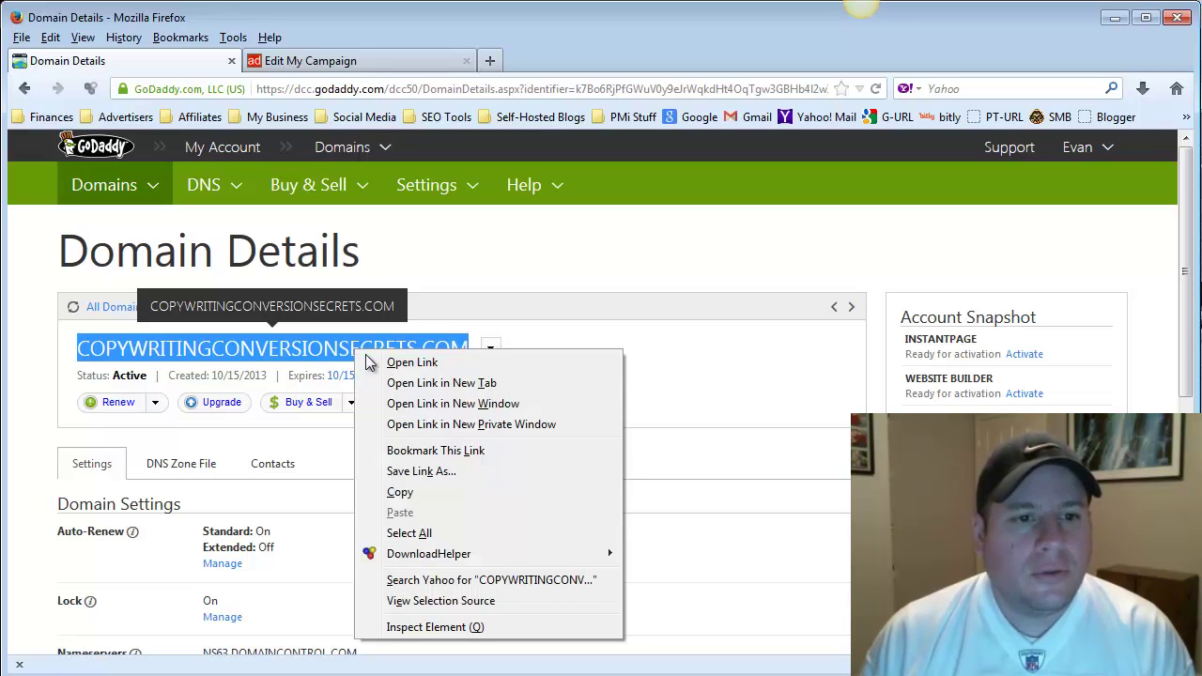
click(400, 492)
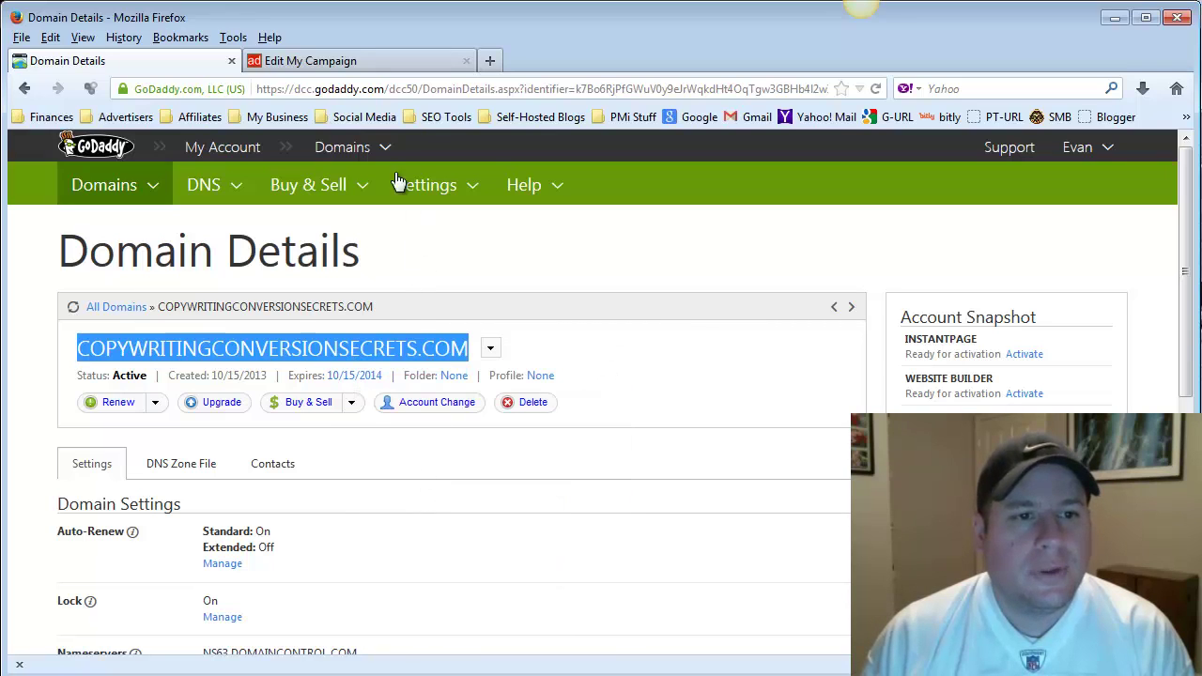
click(329, 62)
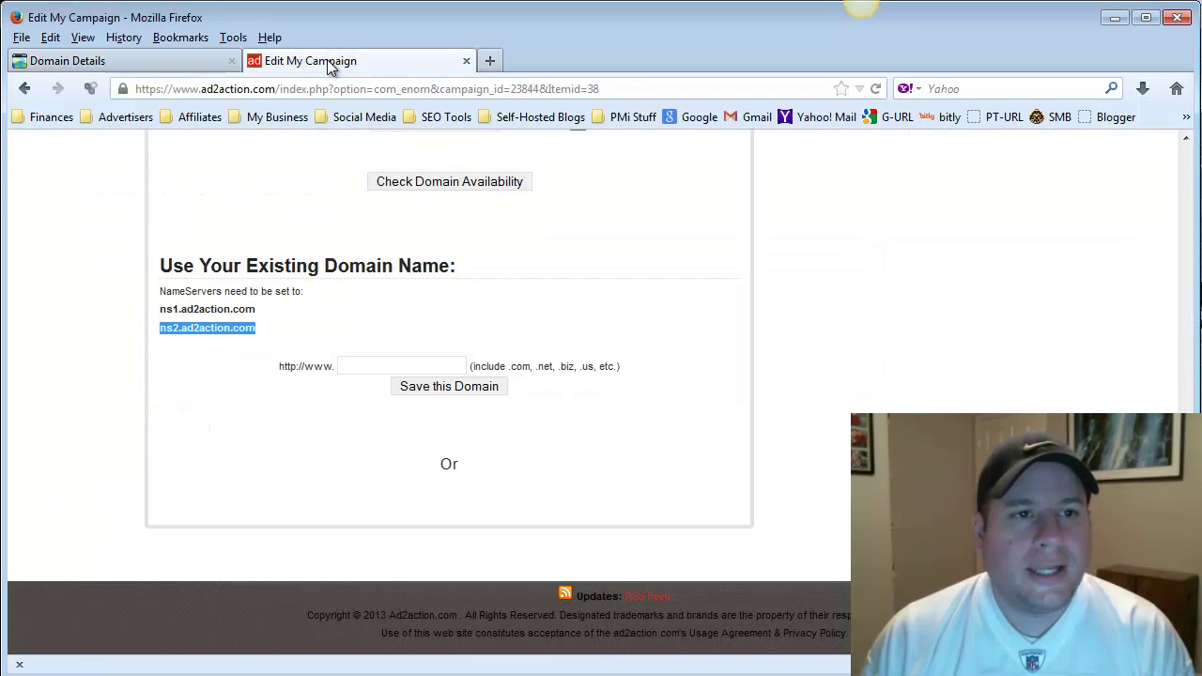
click(361, 363)
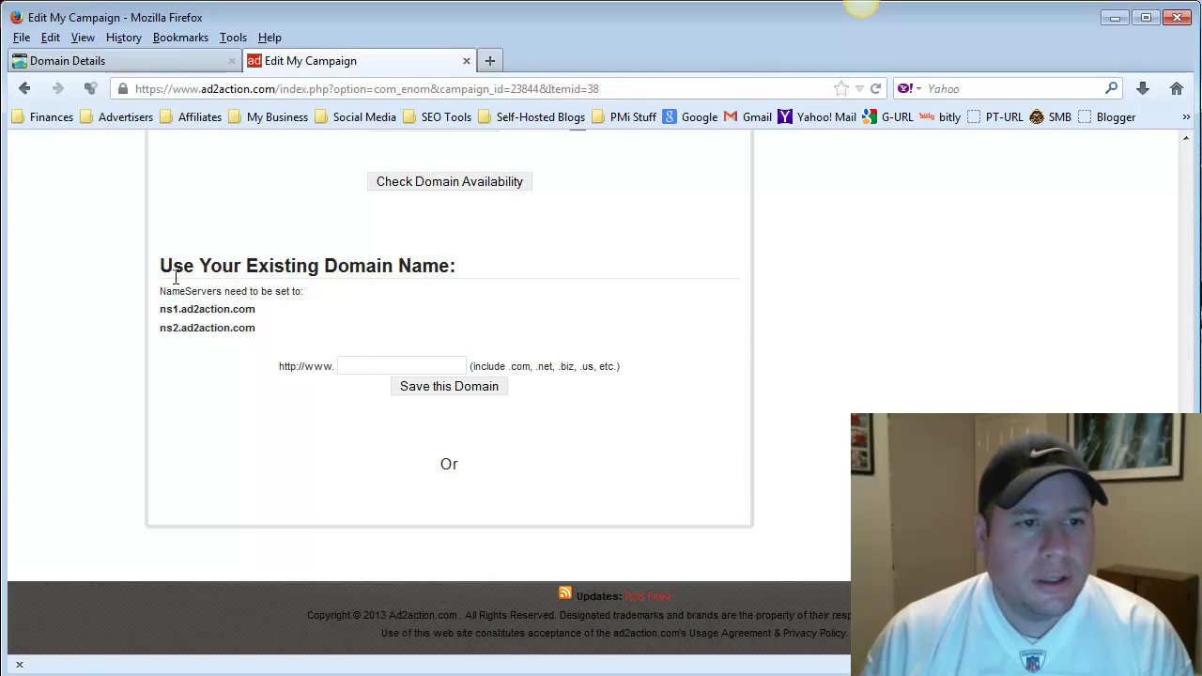
drag(173, 266, 449, 262)
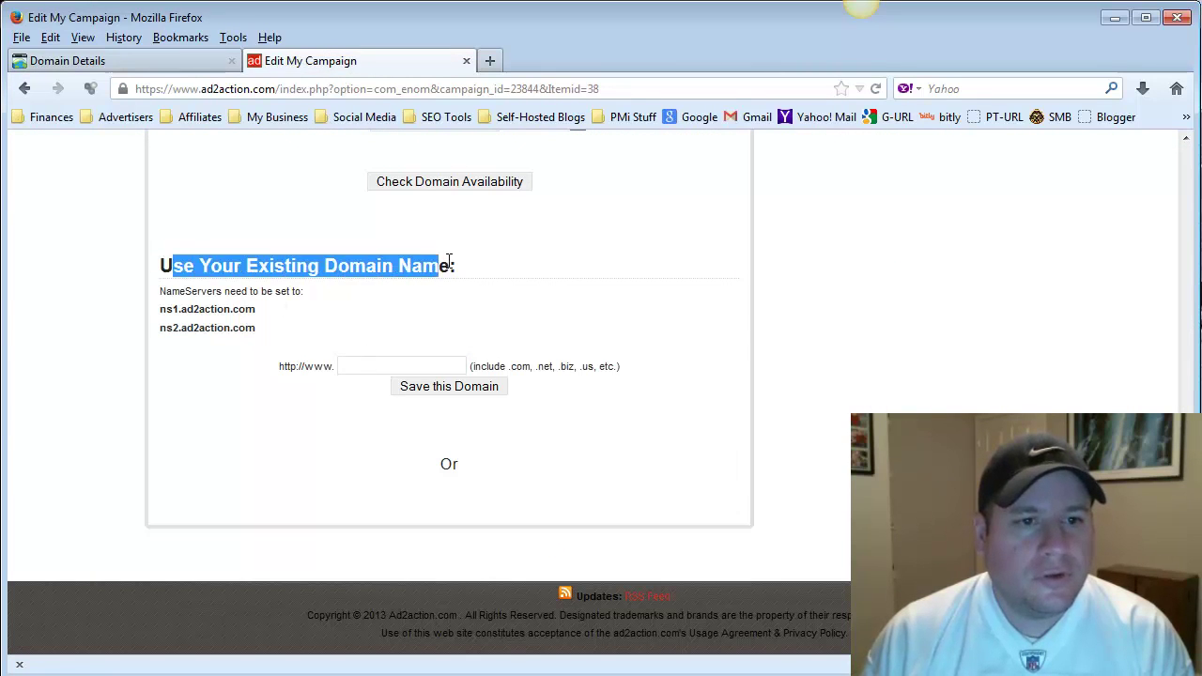
click(360, 370)
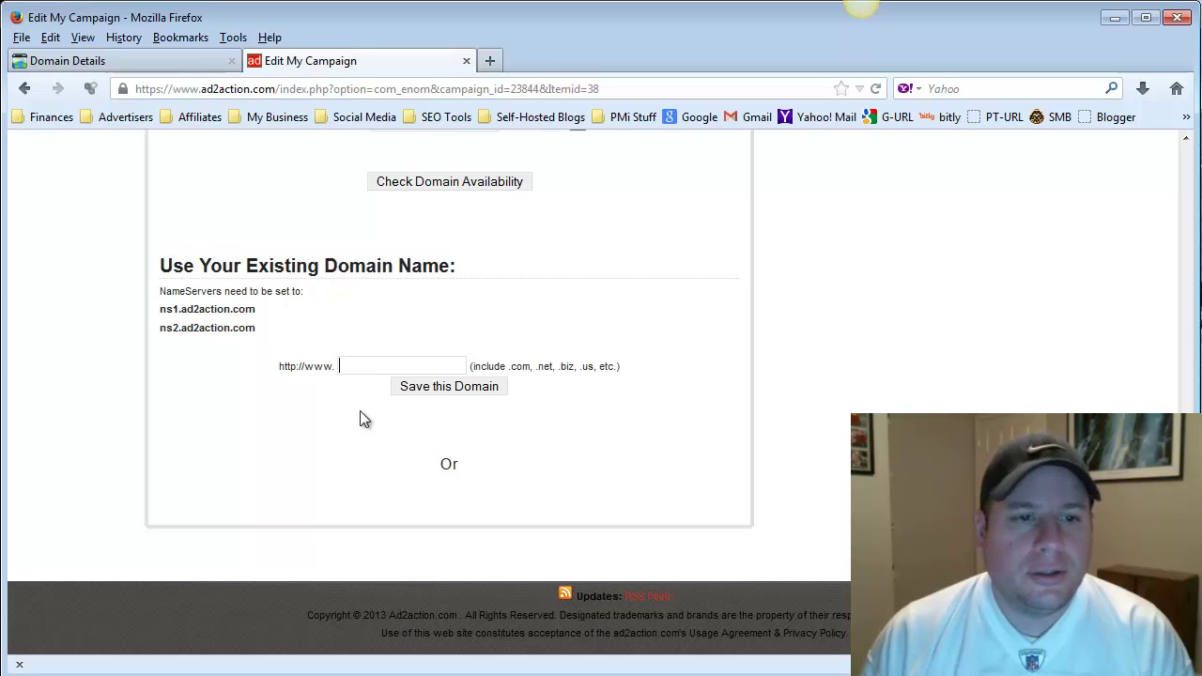
click(363, 365)
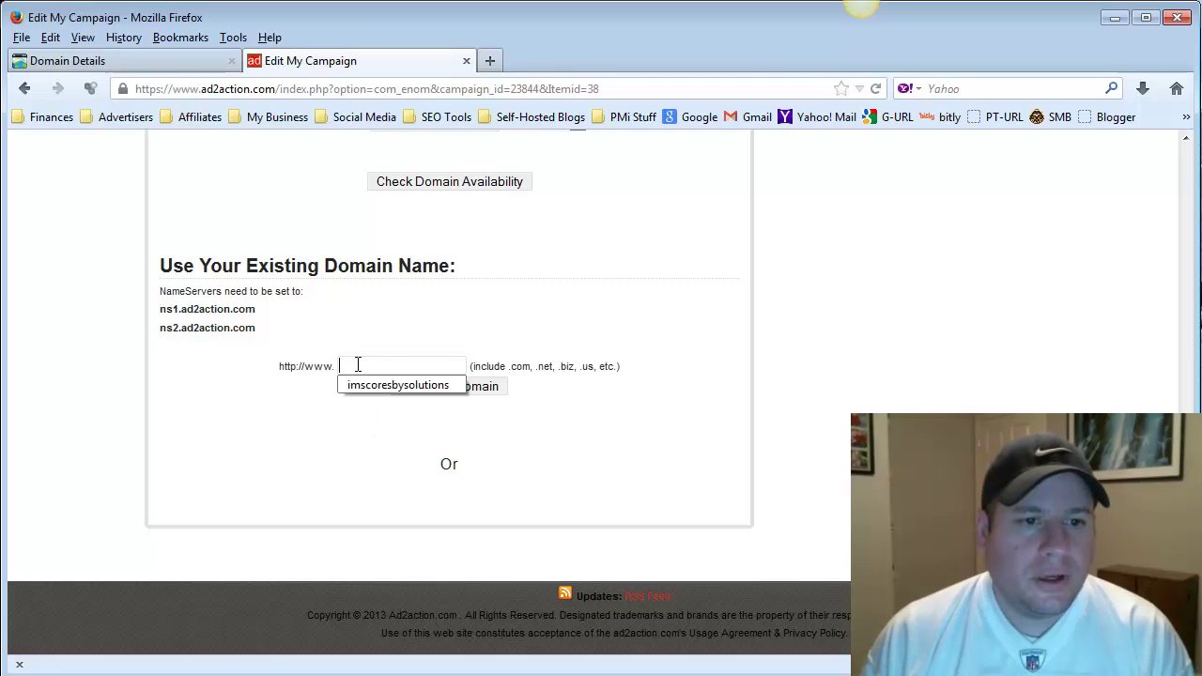
right_click(358, 365)
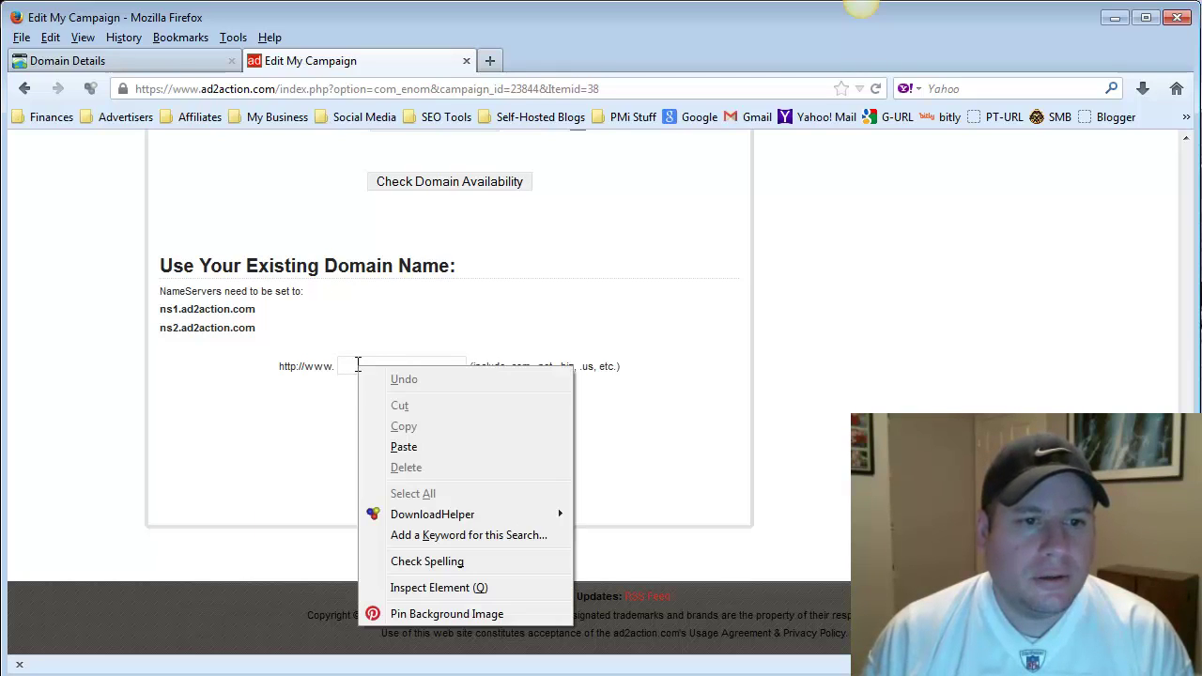
click(404, 447)
drag(398, 366, 241, 367)
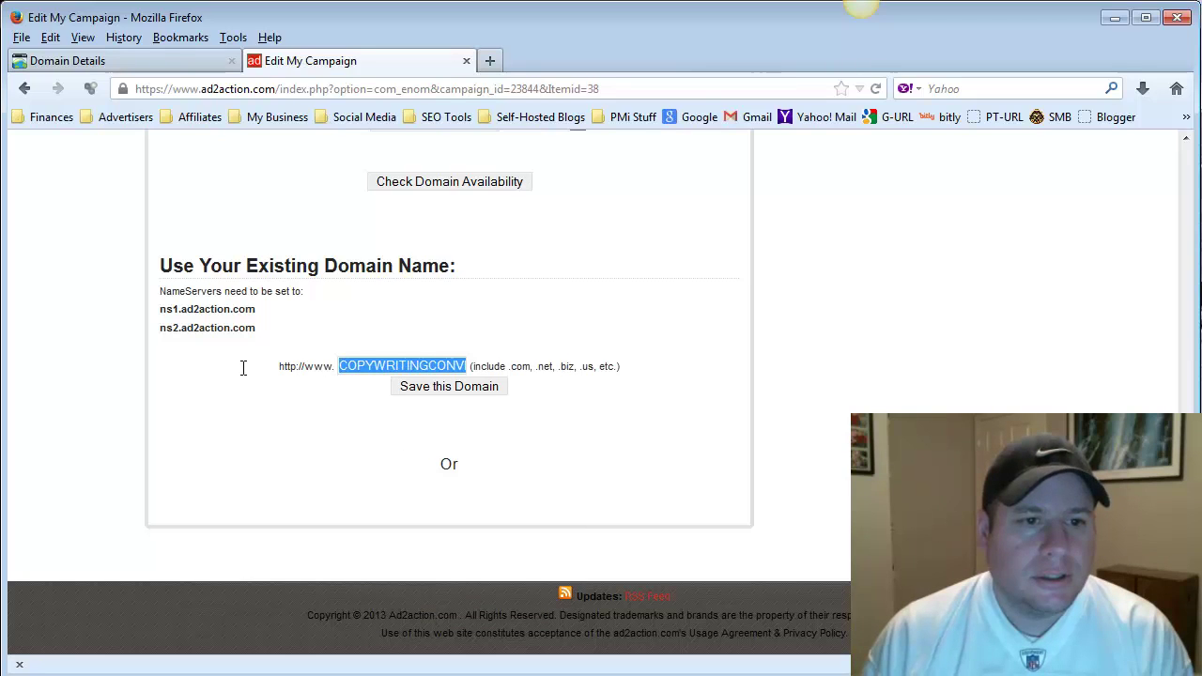
click(282, 411)
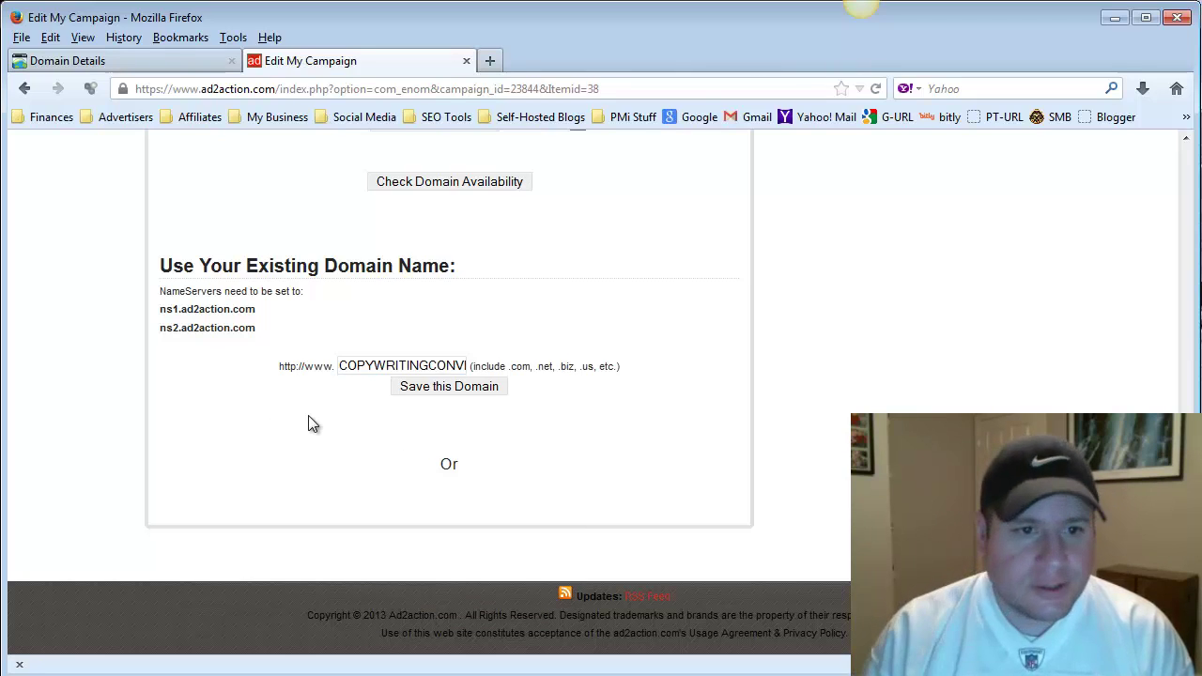
click(442, 388)
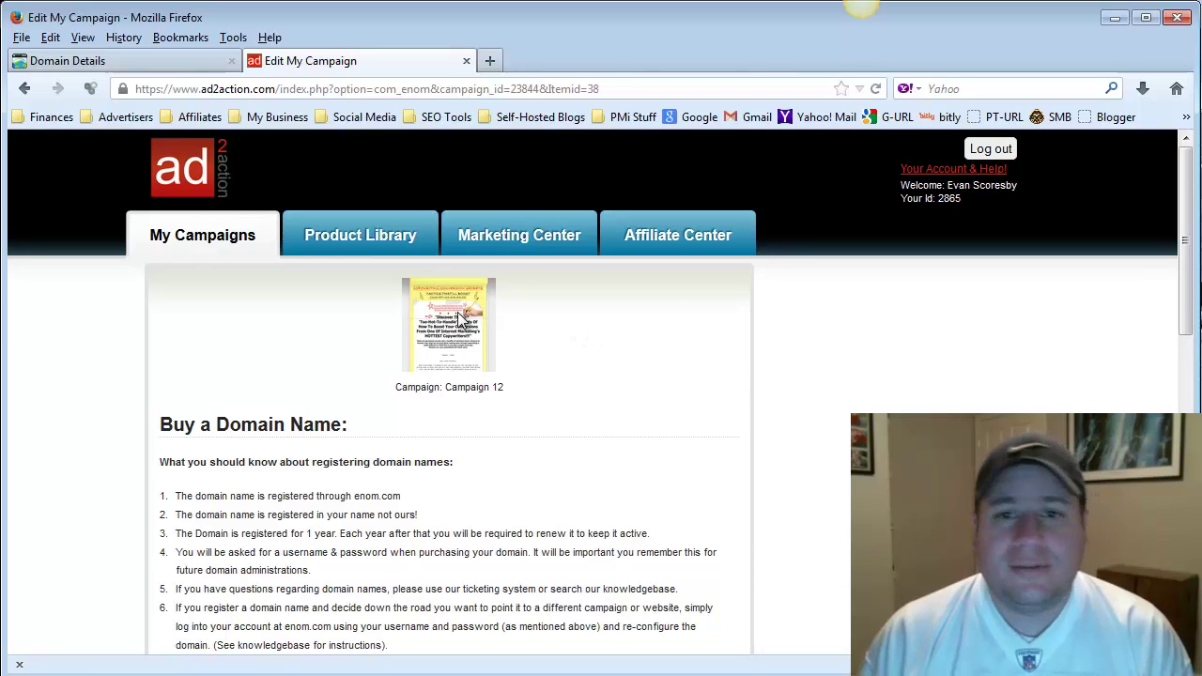
- Open the CCS-01 campaign page in a new tab from My Campaigns
click(208, 249)
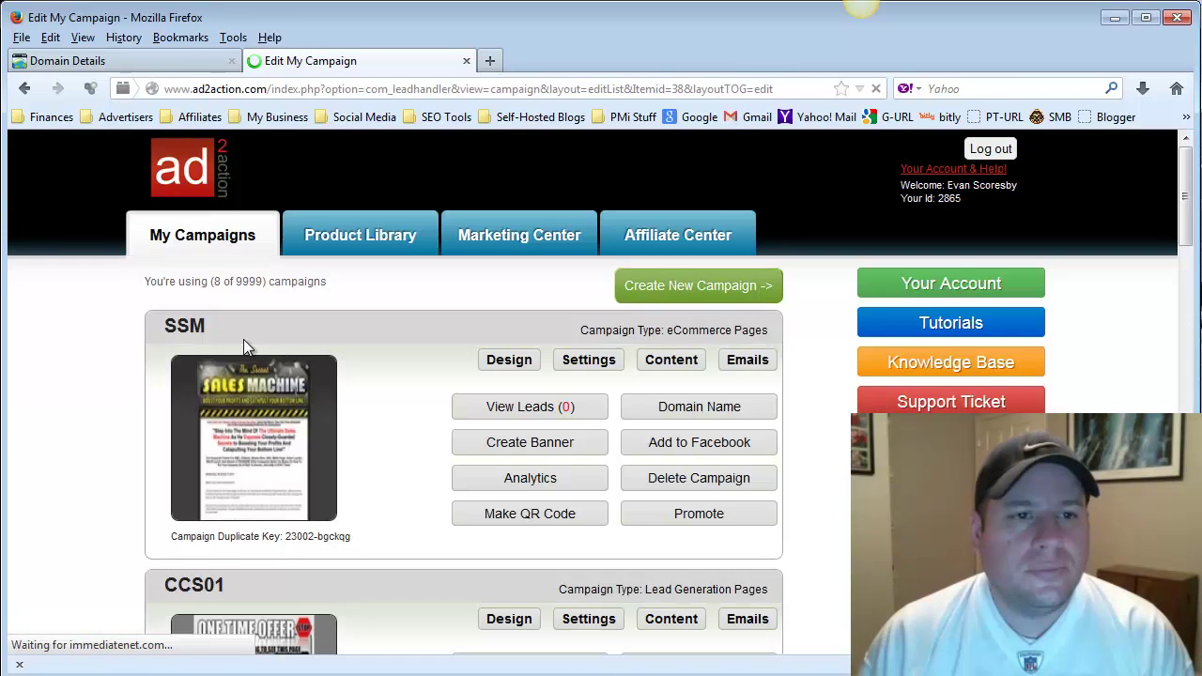
scroll(243, 340, down, 3)
scroll(243, 340, down, 3)
click(236, 411)
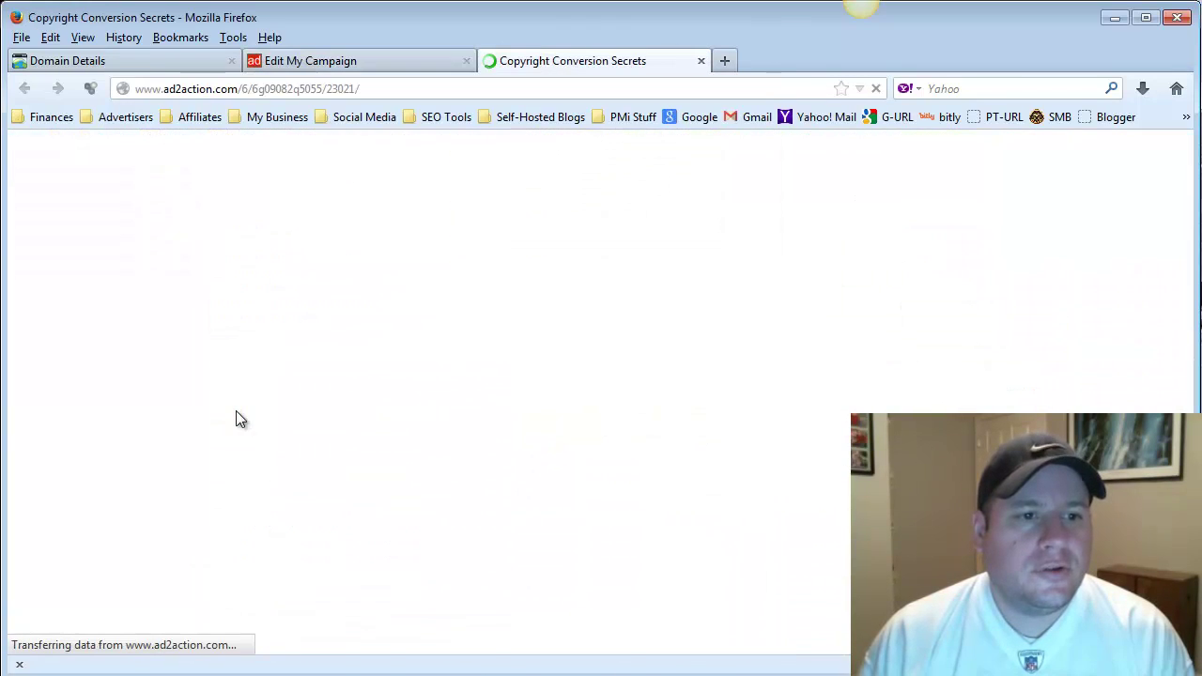
- Select the CCS-01 sales page's ad2action.com web address
scroll(819, 297, down, 2)
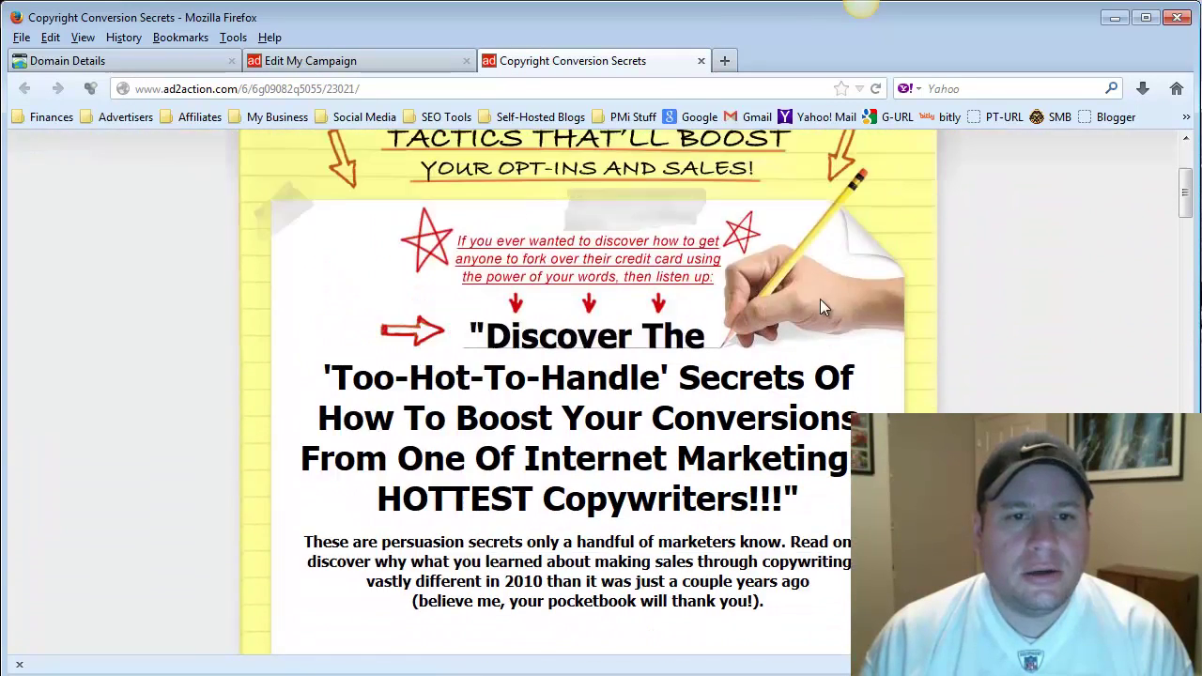
scroll(410, 169, up, 2)
drag(364, 89, 82, 86)
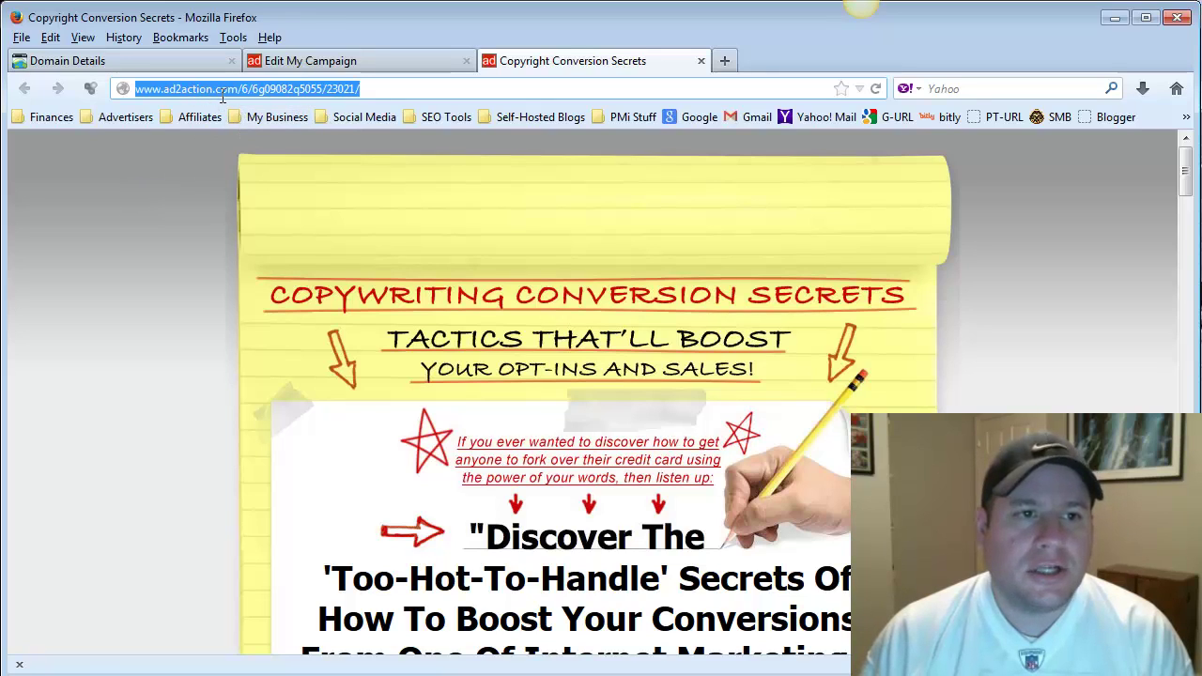
click(364, 89)
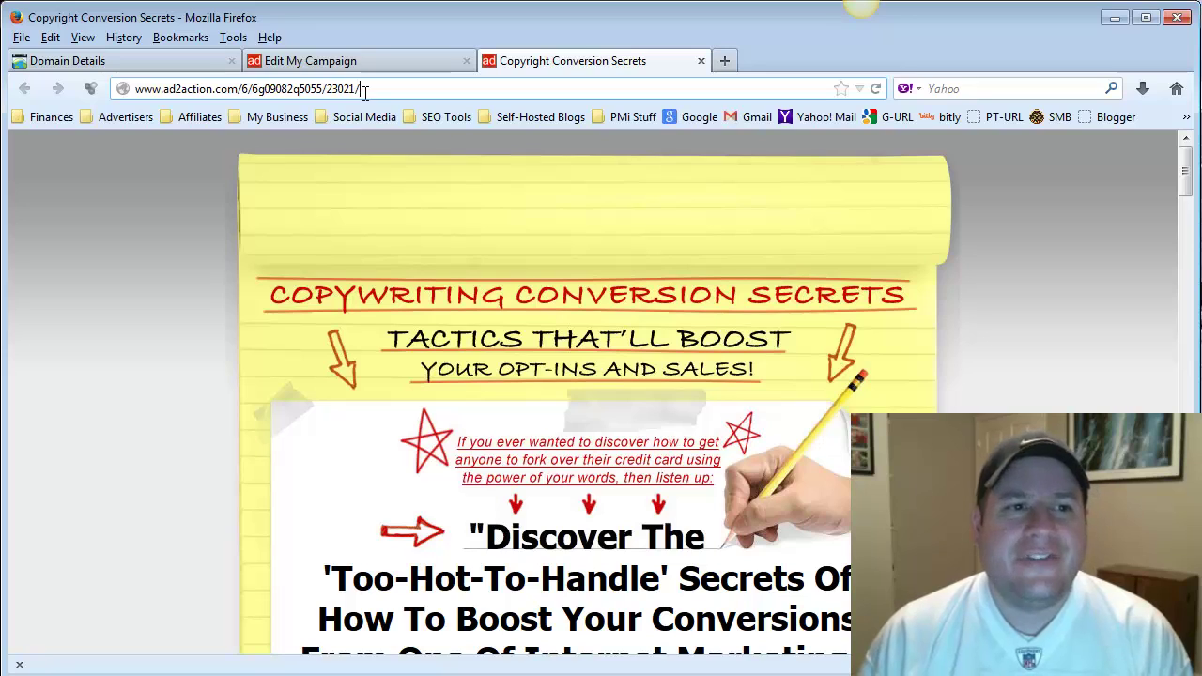
drag(364, 90, 129, 77)
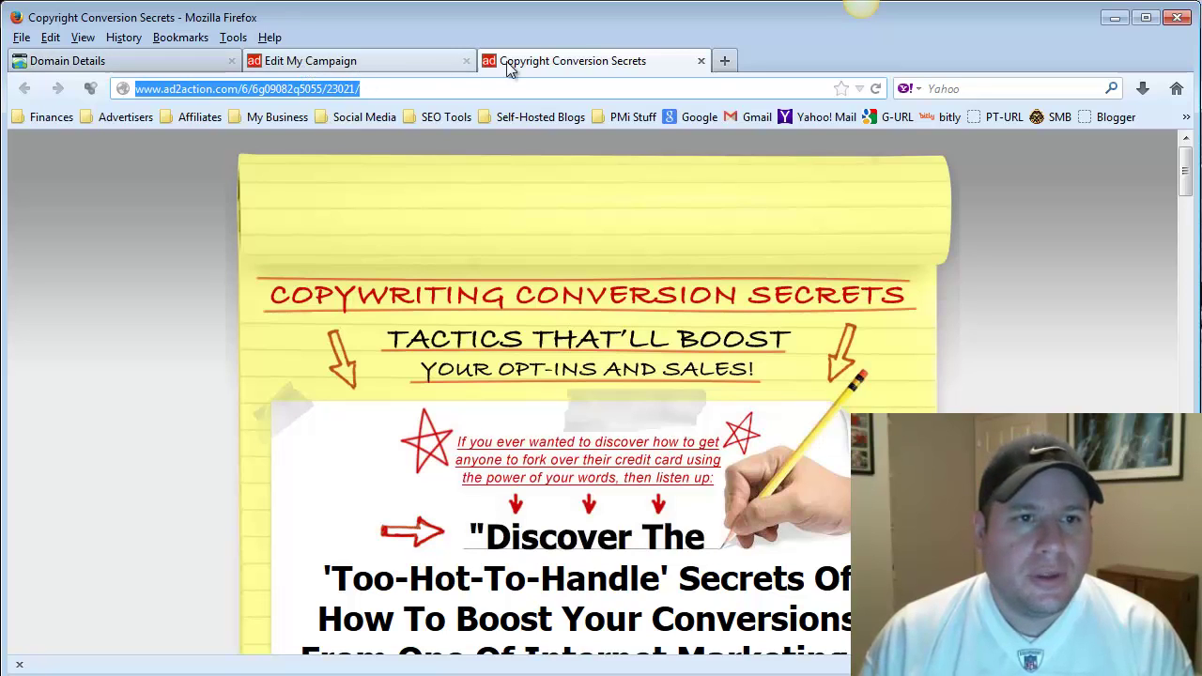
- Close the CCS-01 tab, open Campaign 12's page, and select its web address
click(701, 62)
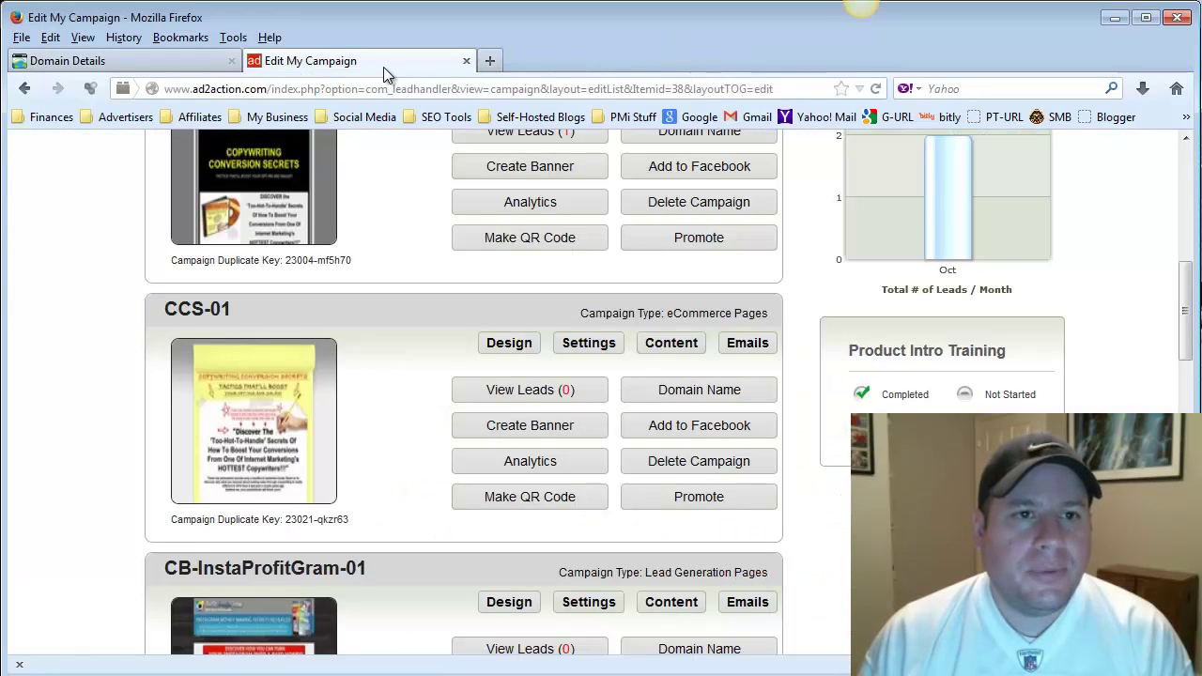
scroll(150, 322, down, 15)
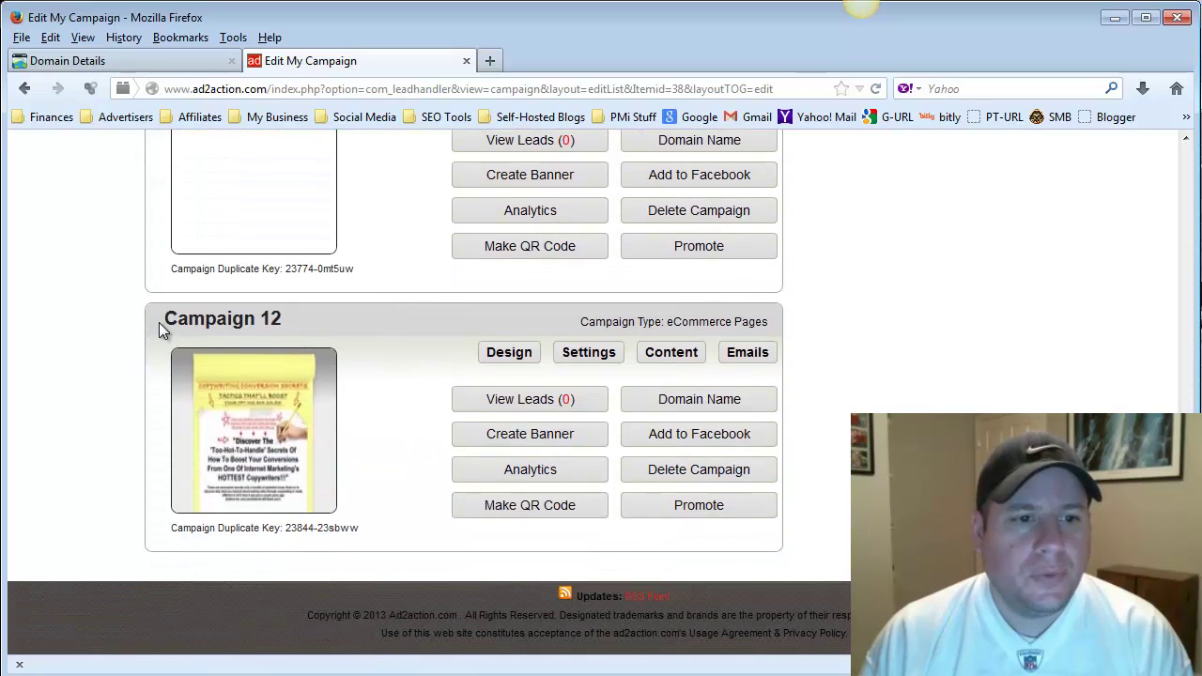
click(258, 436)
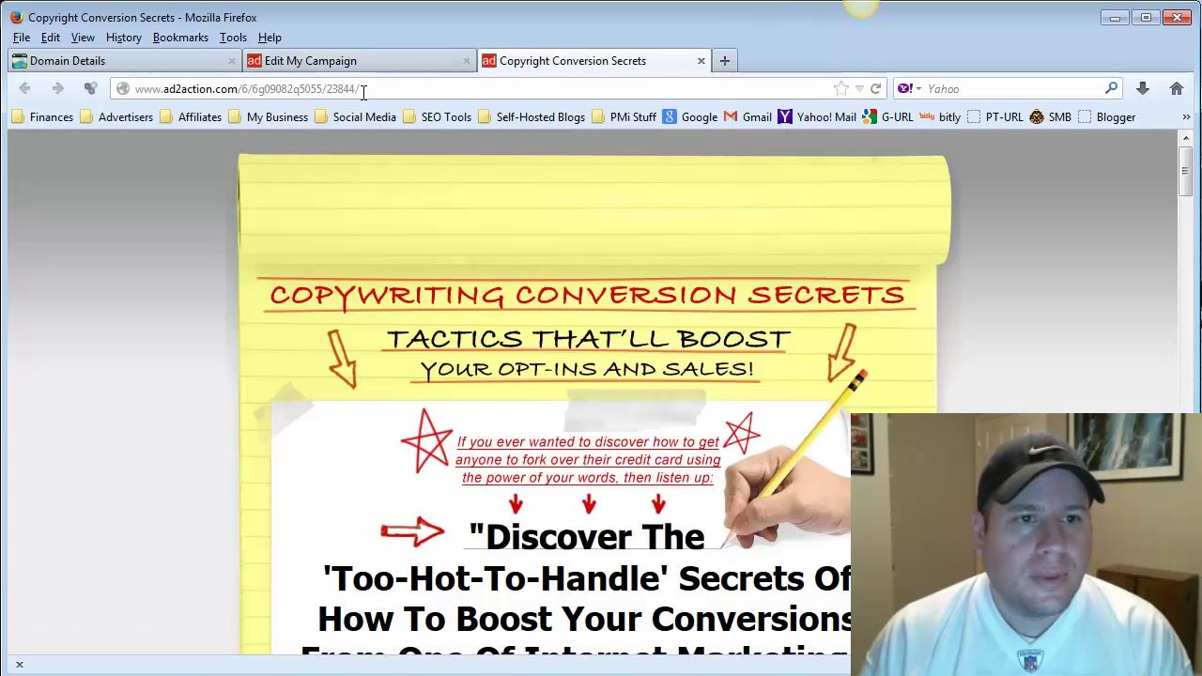
click(367, 89)
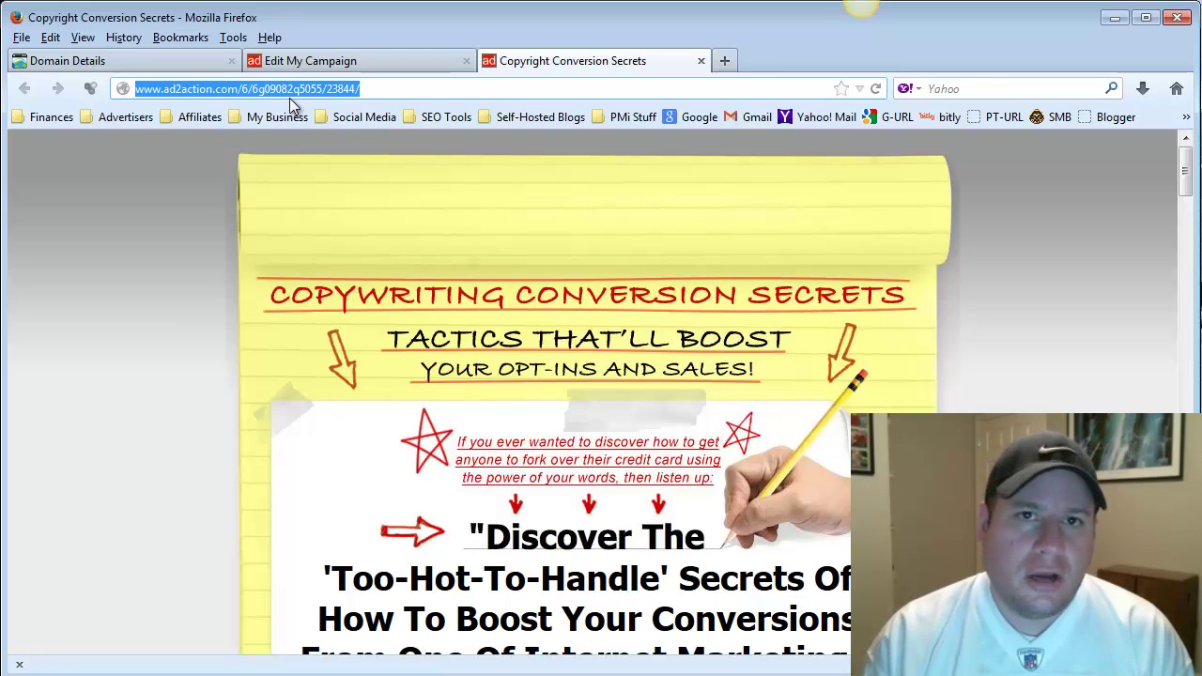
- Scroll through the Copywriting Conversion Secrets sales letter to review its content
scroll(545, 268, down, 2)
scroll(545, 267, down, 4)
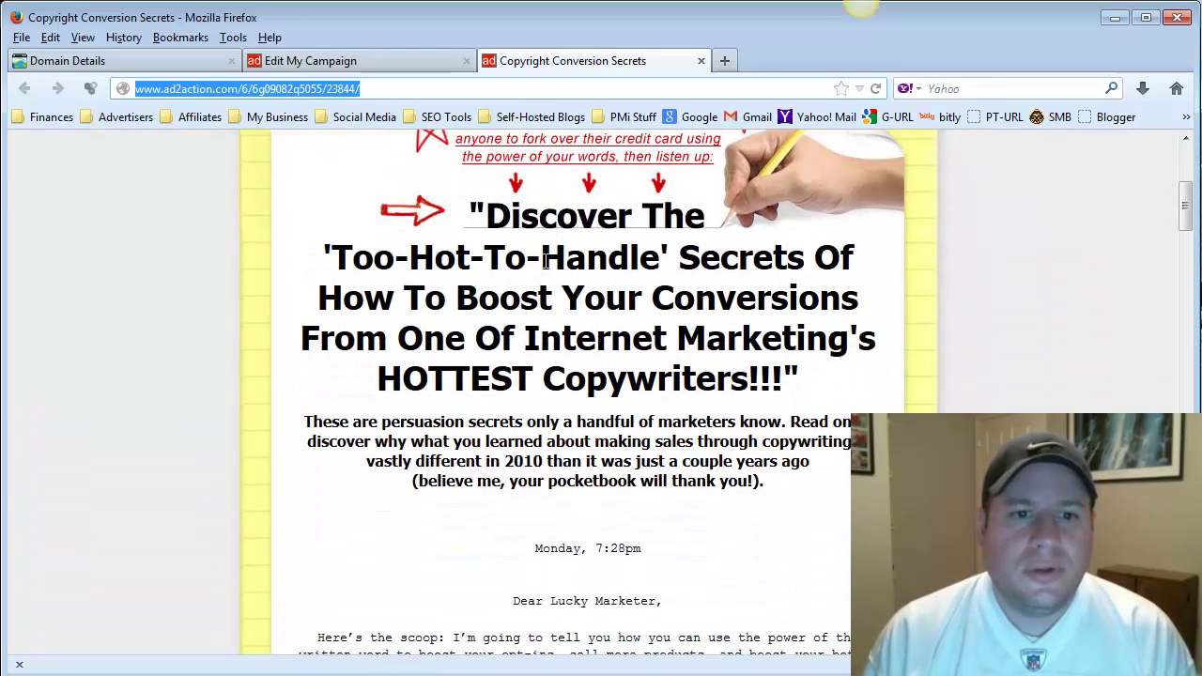
scroll(545, 263, down, 10)
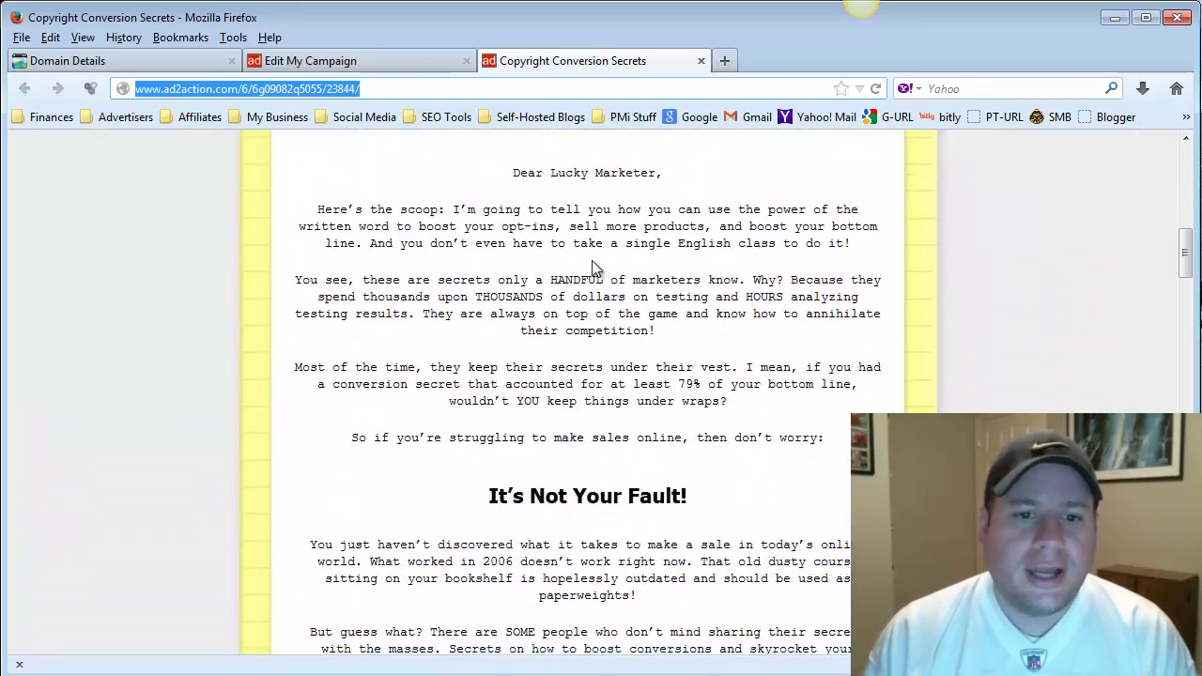
scroll(596, 267, up, 15)
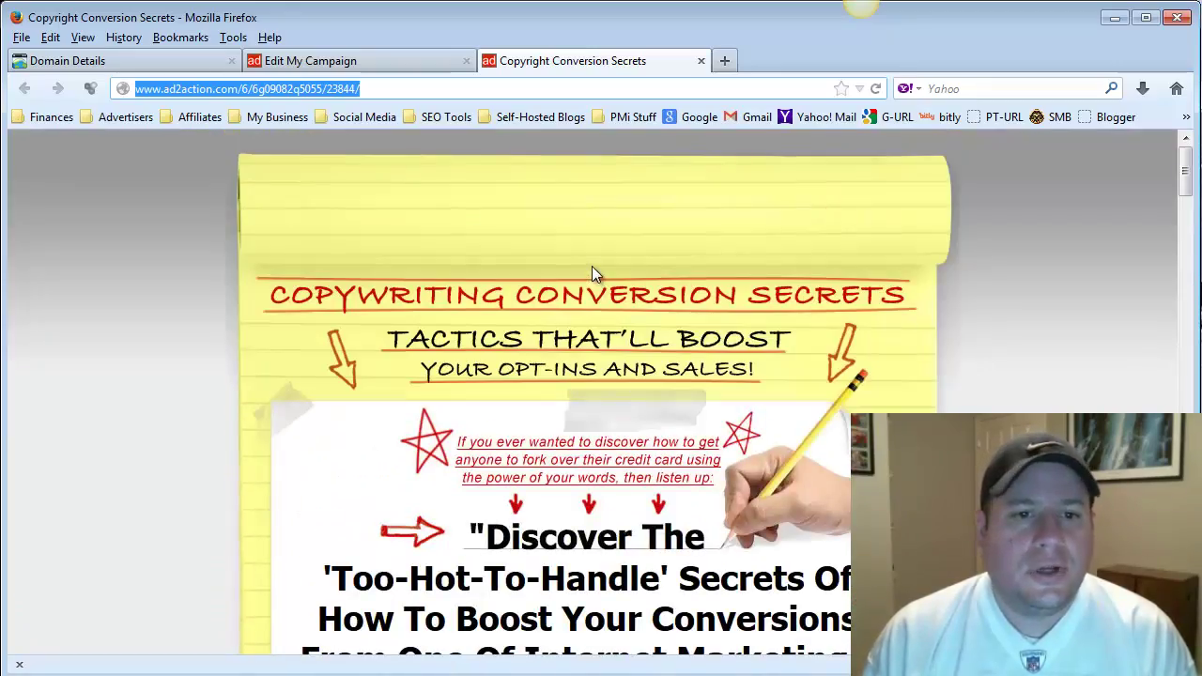